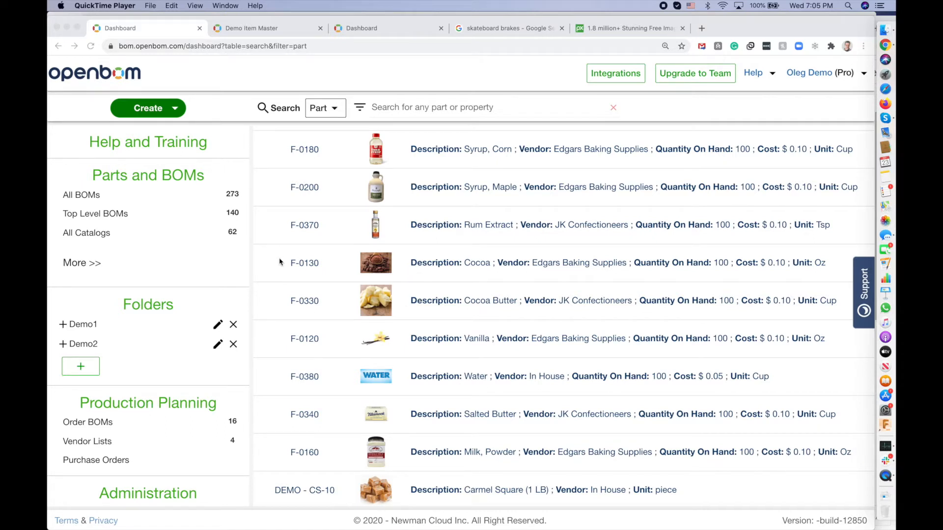
# Start a new BOM with DM-SKATEBOARD as both its part number and its name
pyautogui.click(162, 122)
pyautogui.click(154, 110)
pyautogui.click(161, 129)
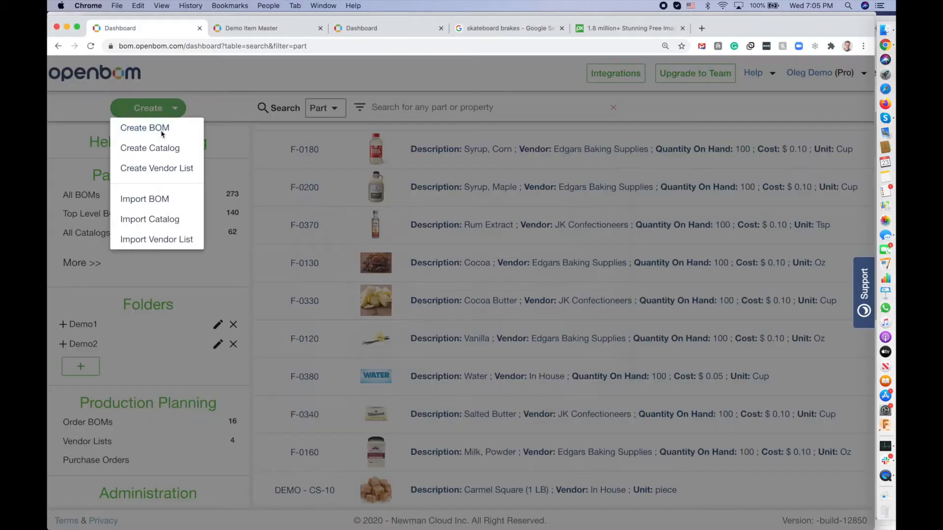
pyautogui.click(368, 253)
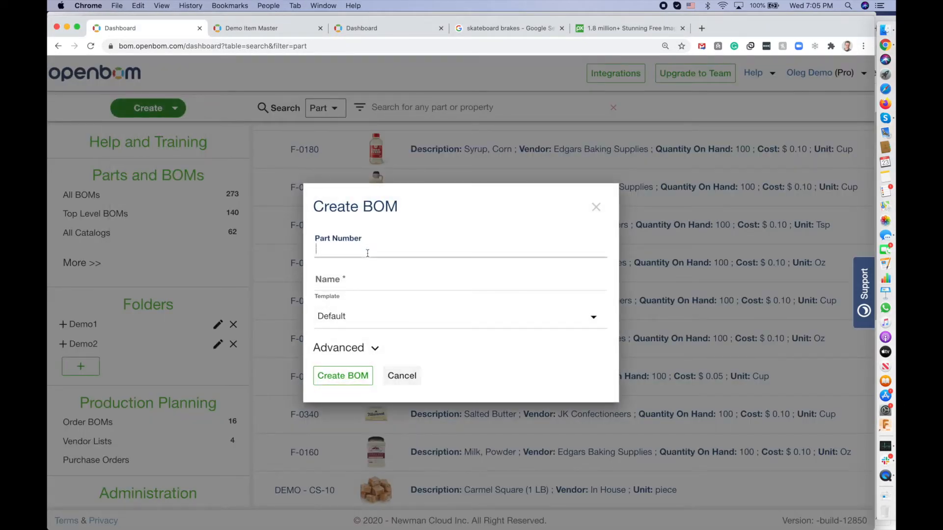
pyautogui.write('DM-S')
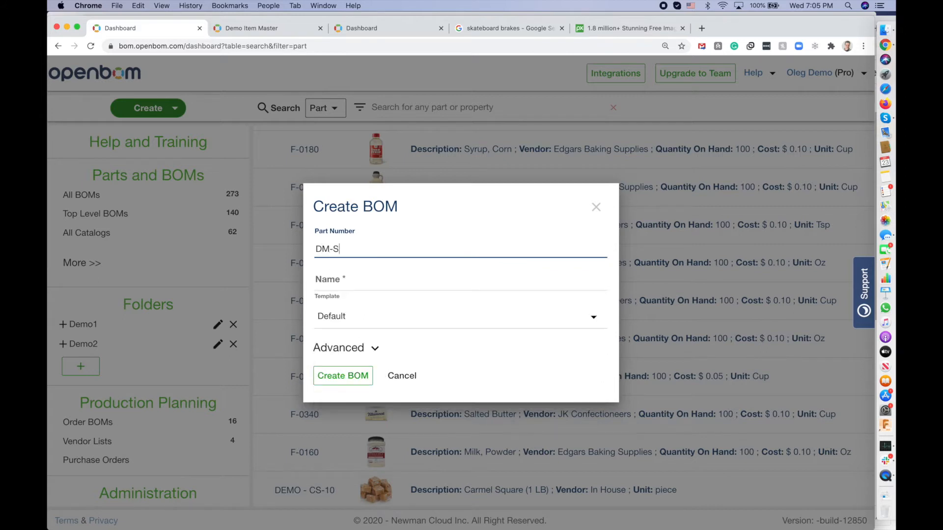
pyautogui.write('KATEBOARD')
pyautogui.press('super+a')
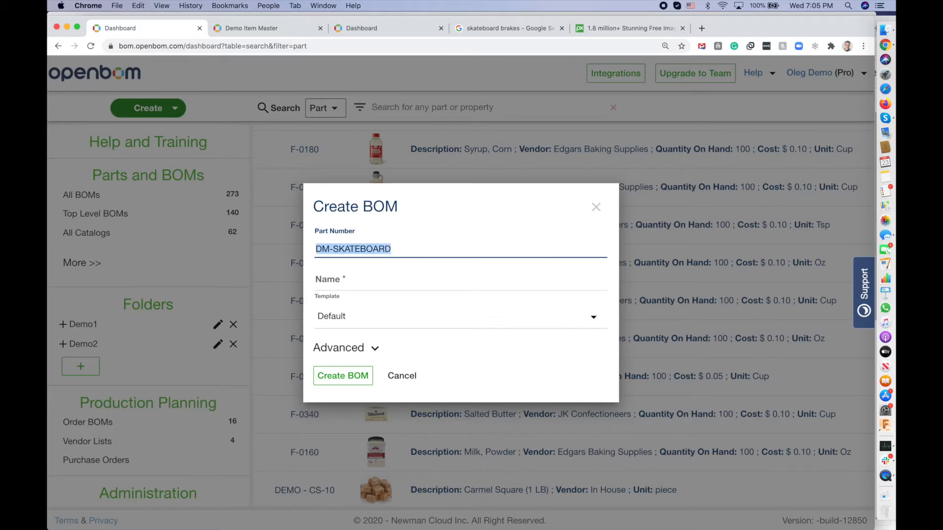
pyautogui.press('super+c')
pyautogui.click(364, 283)
pyautogui.press('super+v')
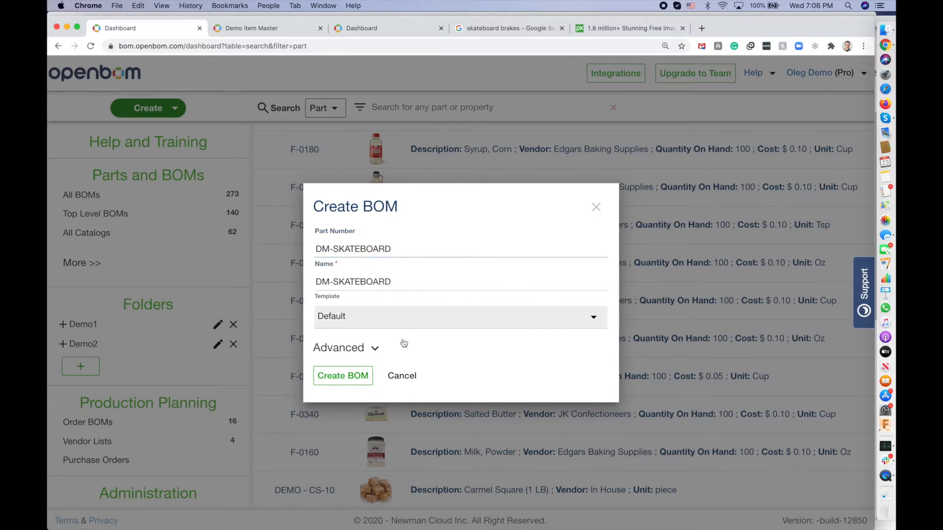
# Clear the preselected Demo Item Master catalog in the advanced options and create the BOM with the Default template
pyautogui.click(369, 350)
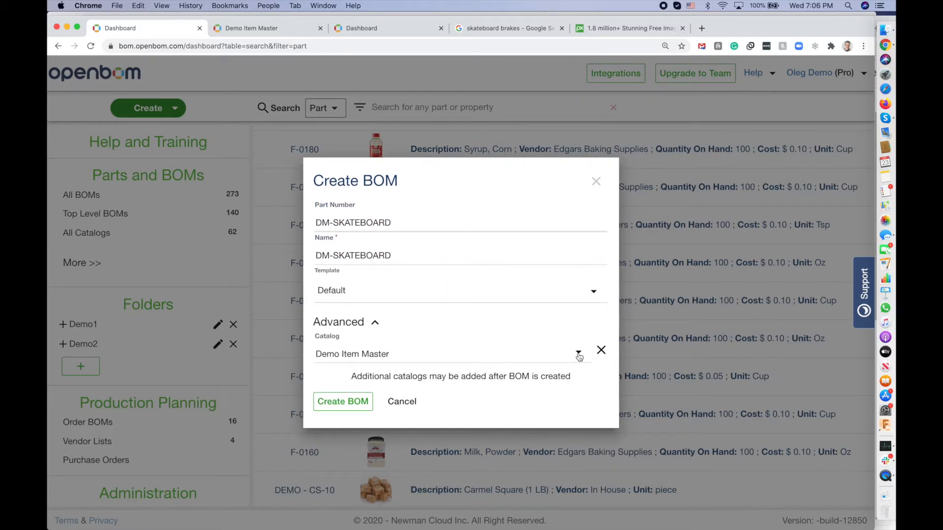
pyautogui.click(601, 351)
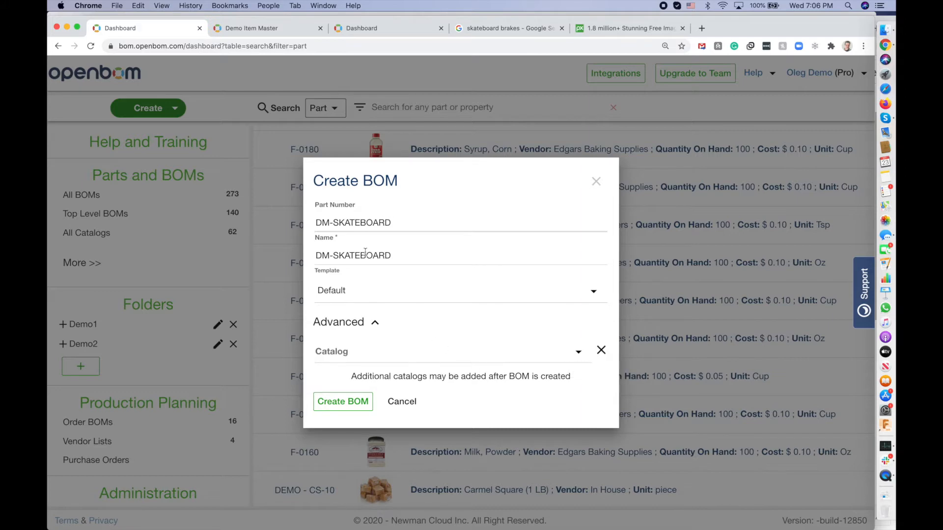
pyautogui.click(345, 400)
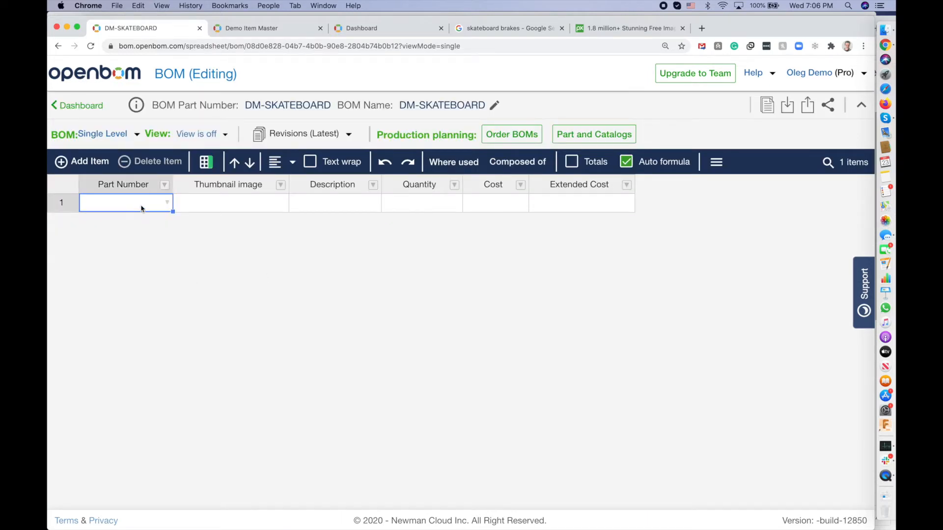
# Enter DM-BOARD as the part number in the BOM's empty first row
pyautogui.write('DM')
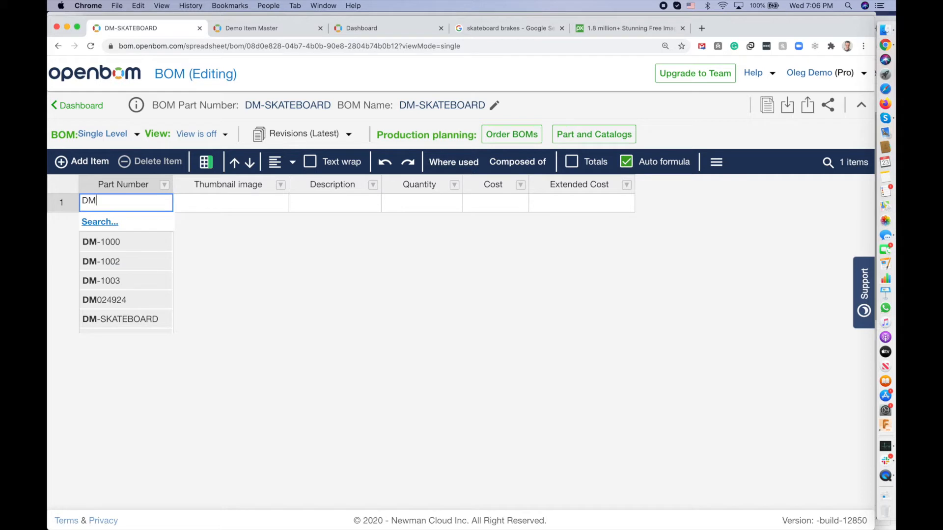
pyautogui.write('-')
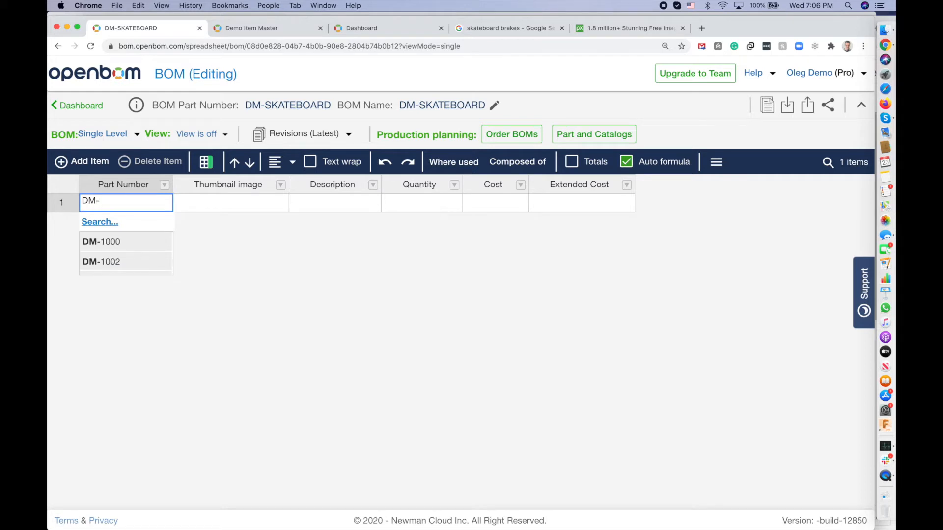
pyautogui.write('BOARD')
pyautogui.press('Tab')
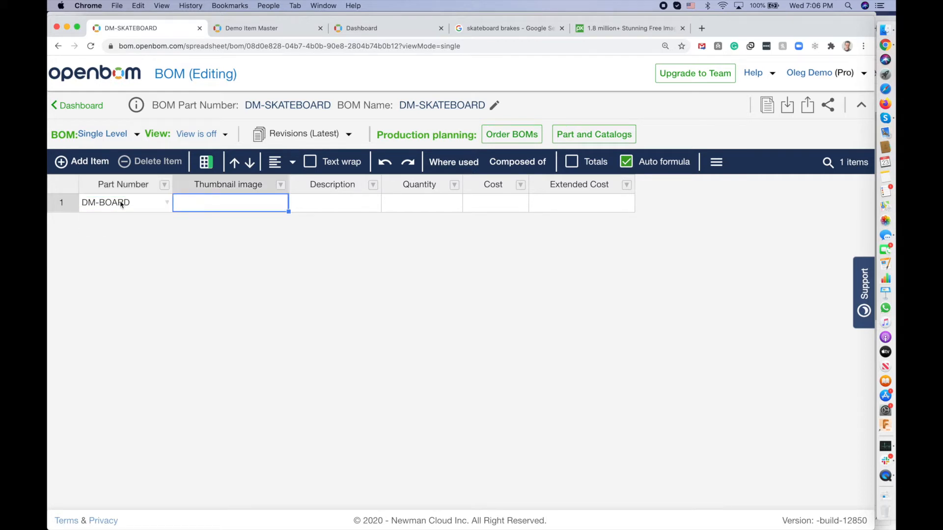
# Add an item to the BOM with part number DM-AXLE-ASSY
pyautogui.click(82, 162)
pyautogui.write('D')
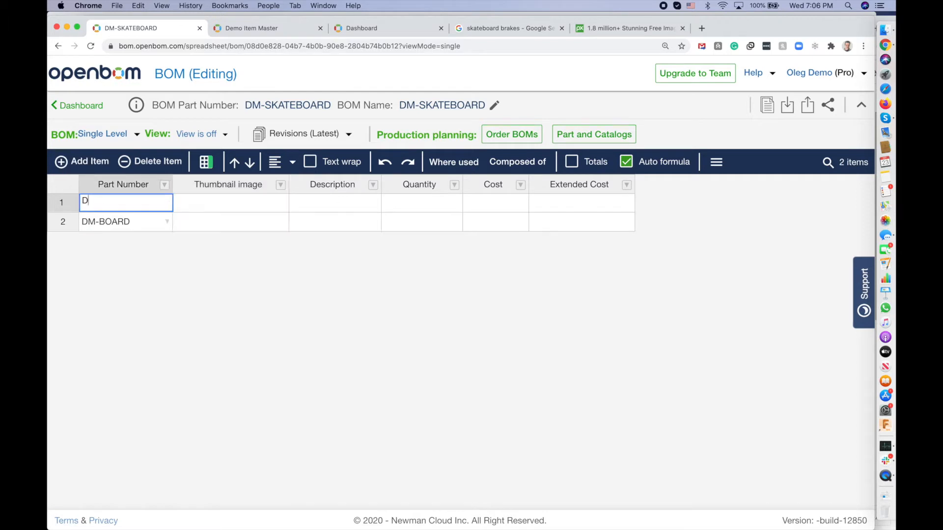
pyautogui.write('M-AX')
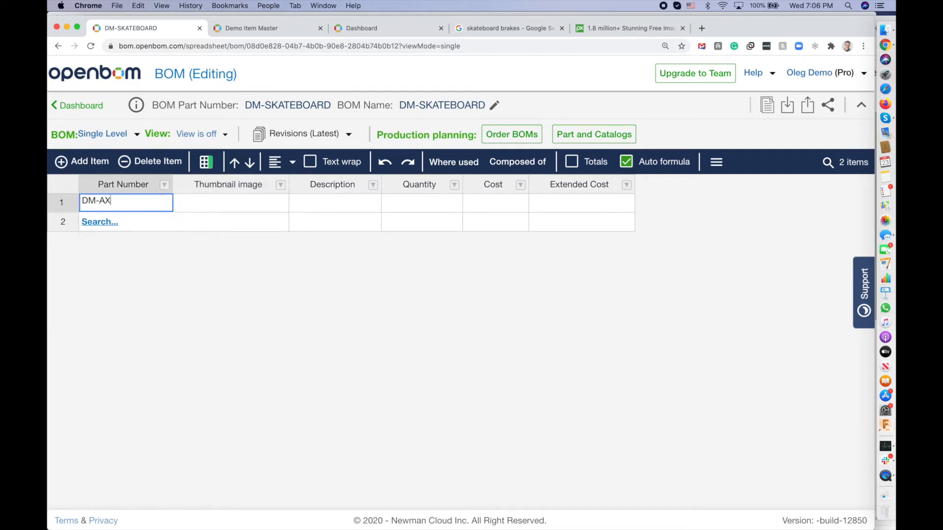
pyautogui.write('LE-ASSY')
pyautogui.press('Return')
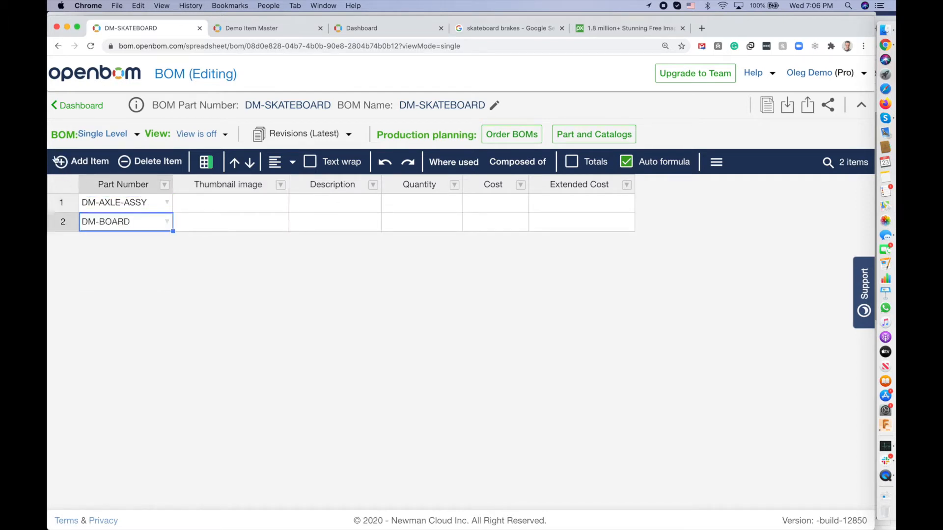
# Add an item to the BOM with part number DM-WHEEL
pyautogui.click(82, 163)
pyautogui.write('DM_')
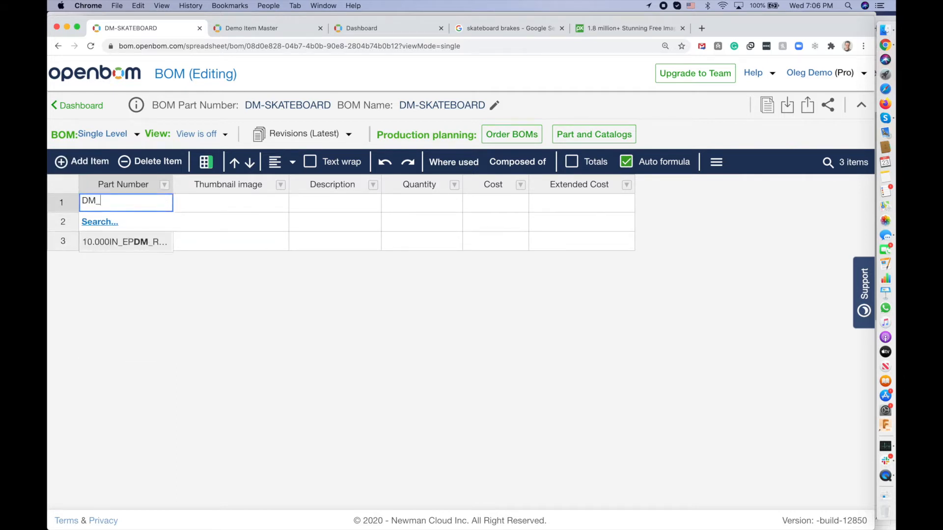
pyautogui.write('WHEEL')
pyautogui.press('Return')
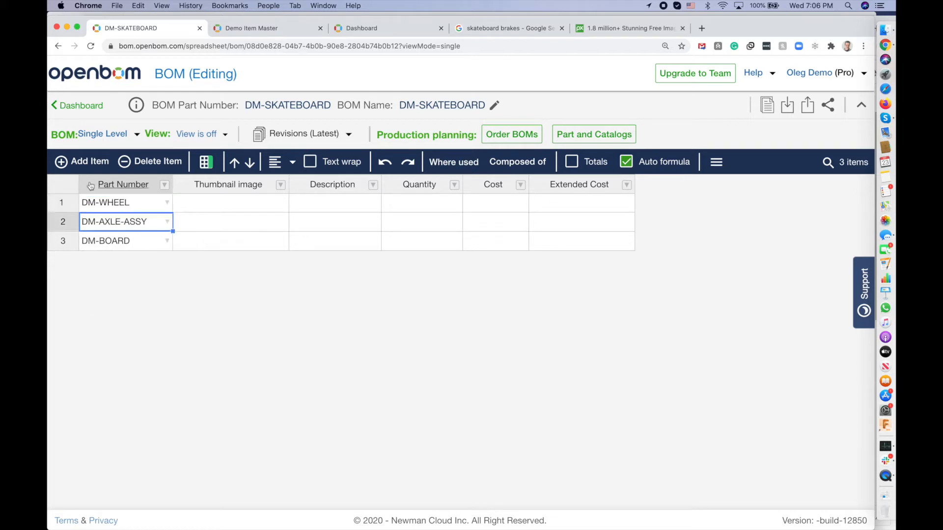
# Add two more items to the BOM with part numbers DM-BOLT and DM-NUT
pyautogui.click(91, 163)
pyautogui.write('DM')
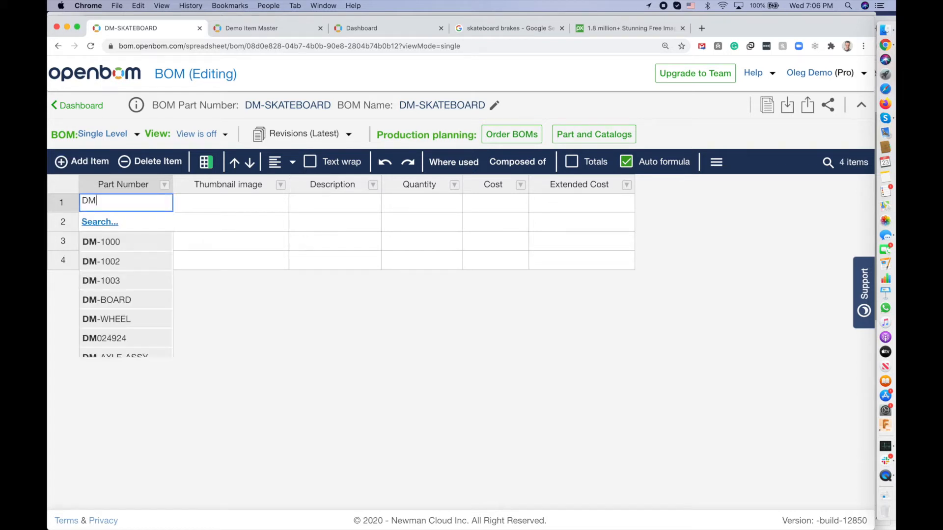
pyautogui.write('-BOLT')
pyautogui.press('Return')
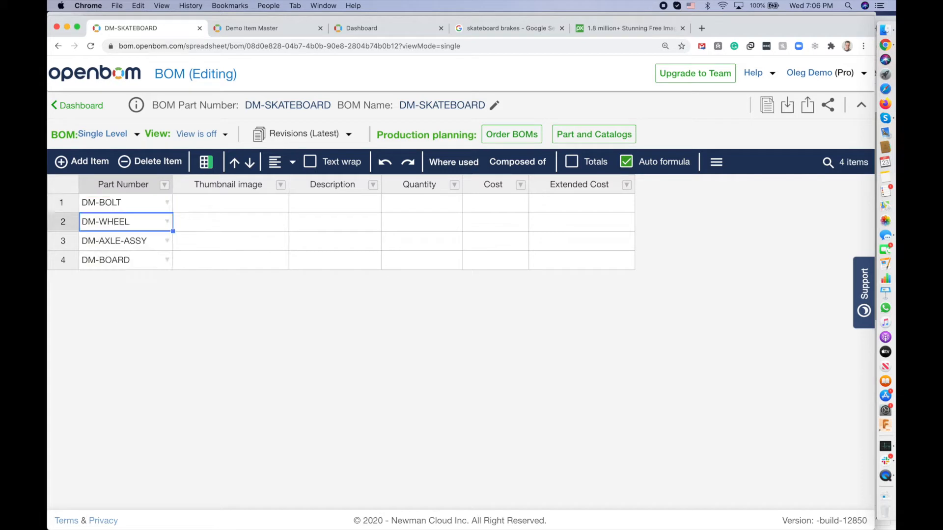
pyautogui.click(57, 163)
pyautogui.write('D')
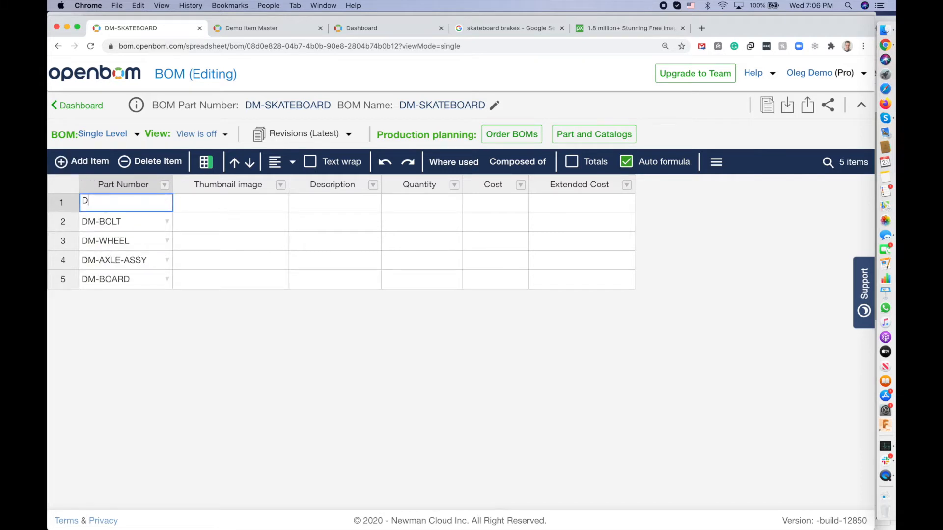
pyautogui.write('M-NUT')
pyautogui.press('Return')
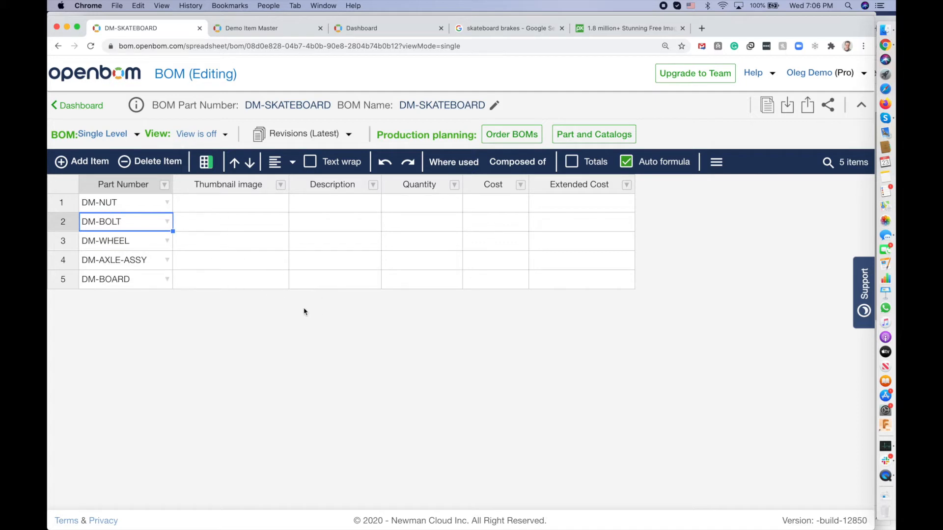
# Set the quantities to 1 for DM-BOARD, 2 for DM-AXLE-ASSY, 2 for DM-WHEEL, 4 for DM-BOLT and 4 for DM-NUT
pyautogui.click(417, 280)
pyautogui.write('1')
pyautogui.press('Up')
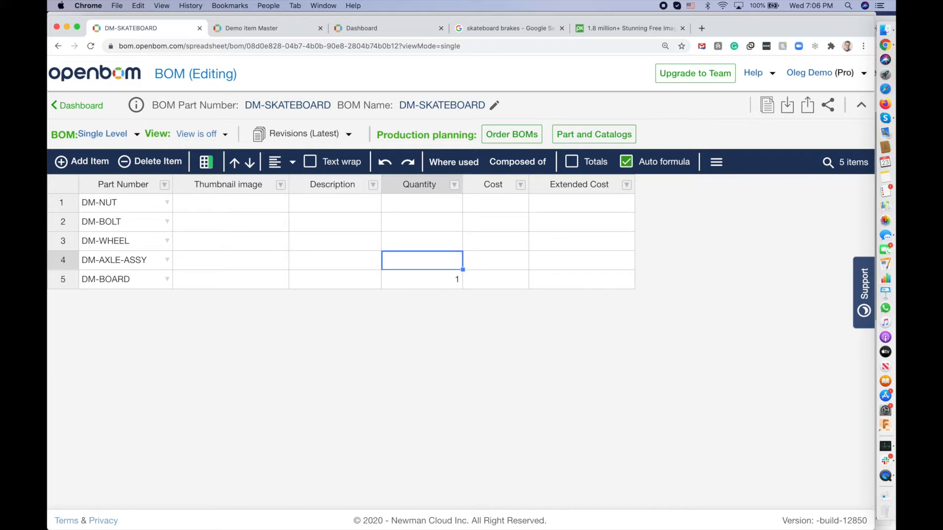
pyautogui.write('2')
pyautogui.press('Up')
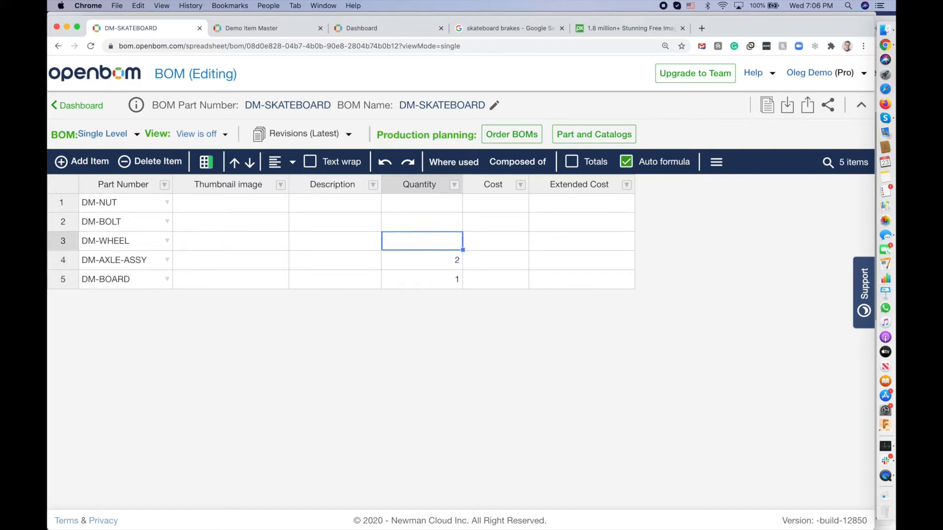
pyautogui.write('2')
pyautogui.press('Up')
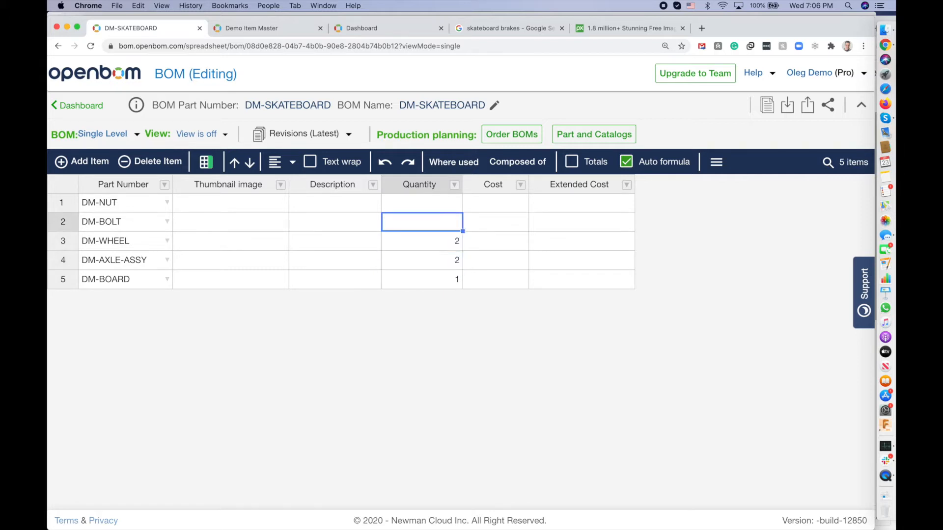
pyautogui.write('5')
pyautogui.press('Up')
pyautogui.write('4')
pyautogui.press('Return')
# Show the BOM as Multi-Level and move DM-AXLE-ASSY up to the first row
pyautogui.click(106, 135)
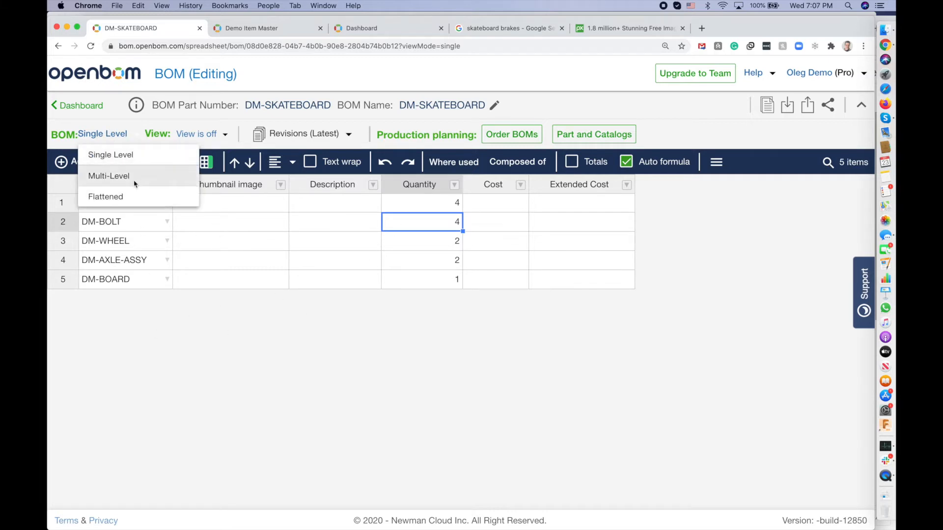
pyautogui.click(133, 181)
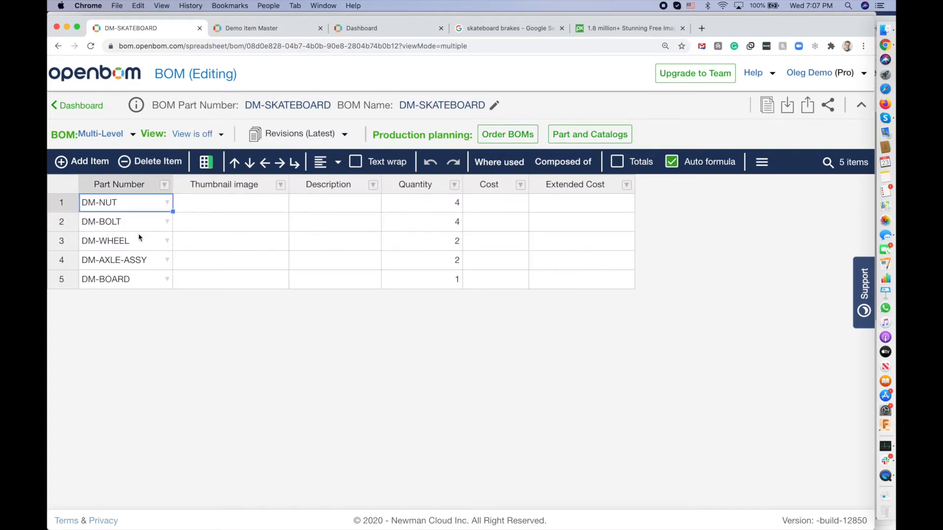
pyautogui.click(145, 265)
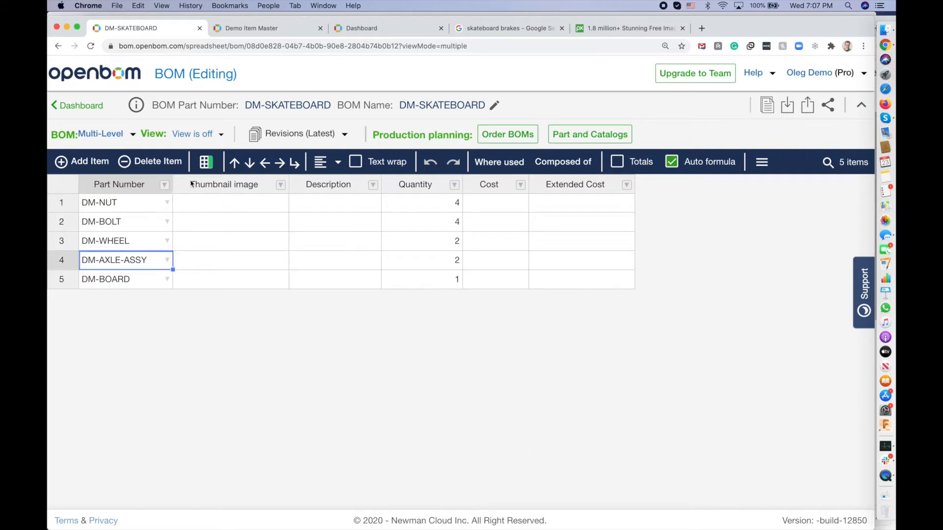
pyautogui.click(235, 163)
pyautogui.click(235, 163)
pyautogui.click(235, 164)
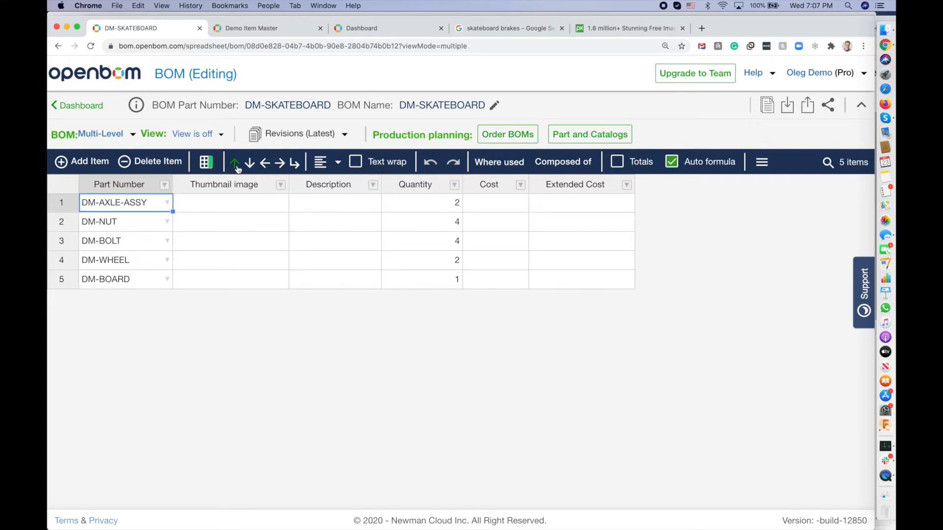
# Indent DM-NUT, DM-BOLT and DM-WHEEL one level so they become children of DM-AXLE-ASSY
pyautogui.click(137, 229)
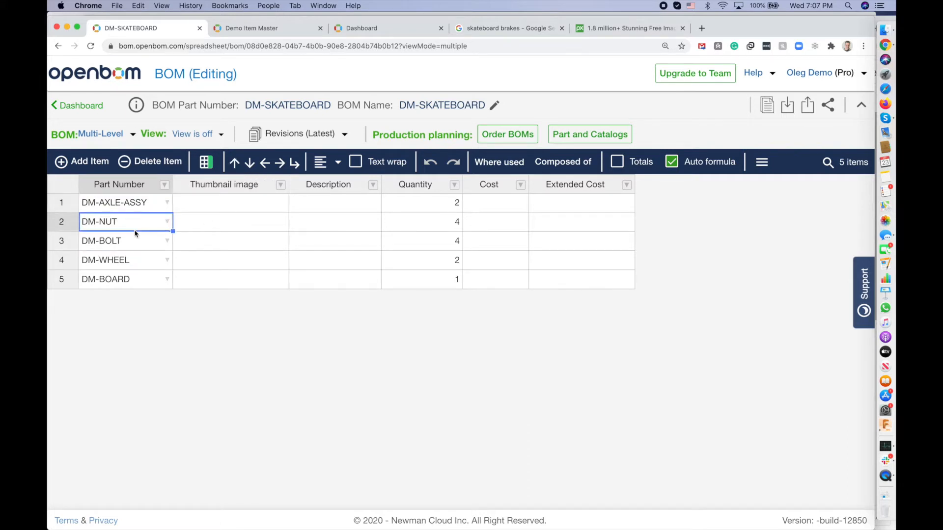
pyautogui.click(281, 165)
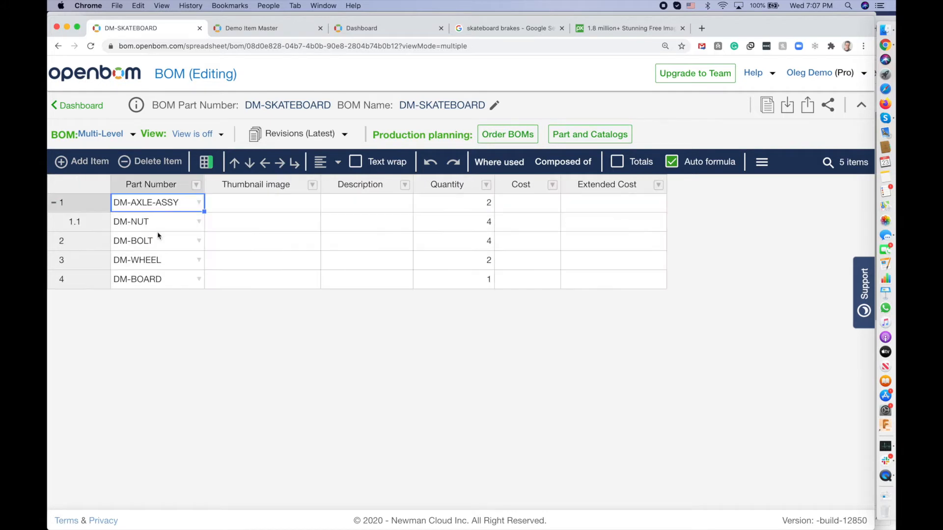
pyautogui.click(174, 243)
pyautogui.click(279, 165)
pyautogui.click(173, 263)
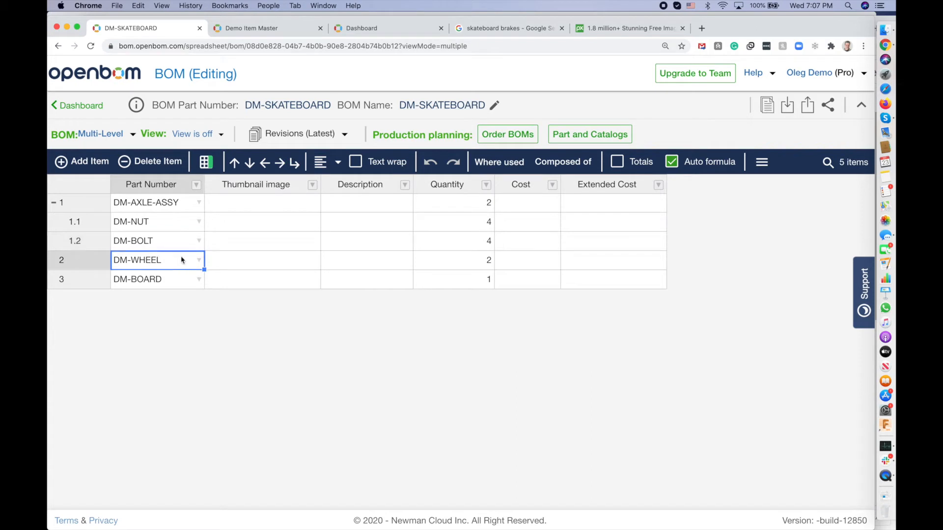
pyautogui.click(279, 165)
# Check the rolled-up nut and bolt quantities in the Flattened BOM and return to the Multi-Level view
pyautogui.click(126, 141)
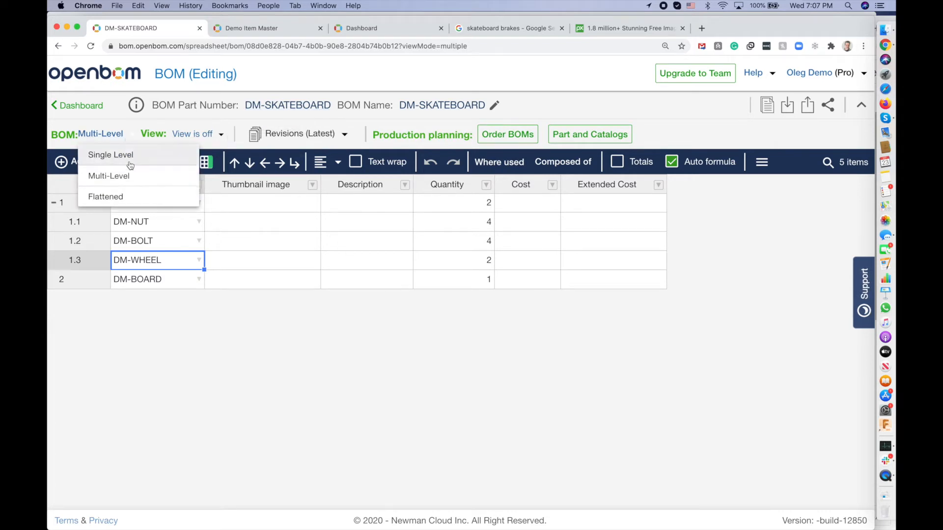
pyautogui.click(136, 197)
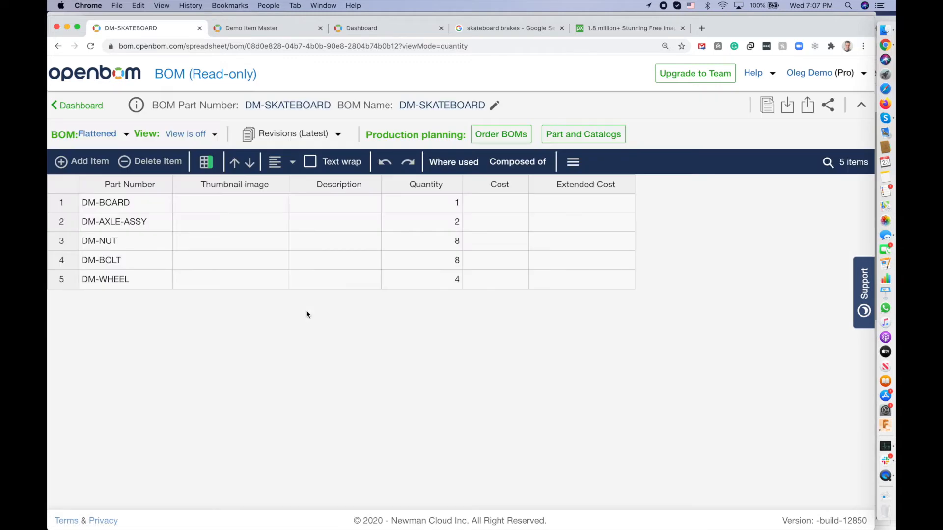
pyautogui.click(440, 240)
pyautogui.click(446, 260)
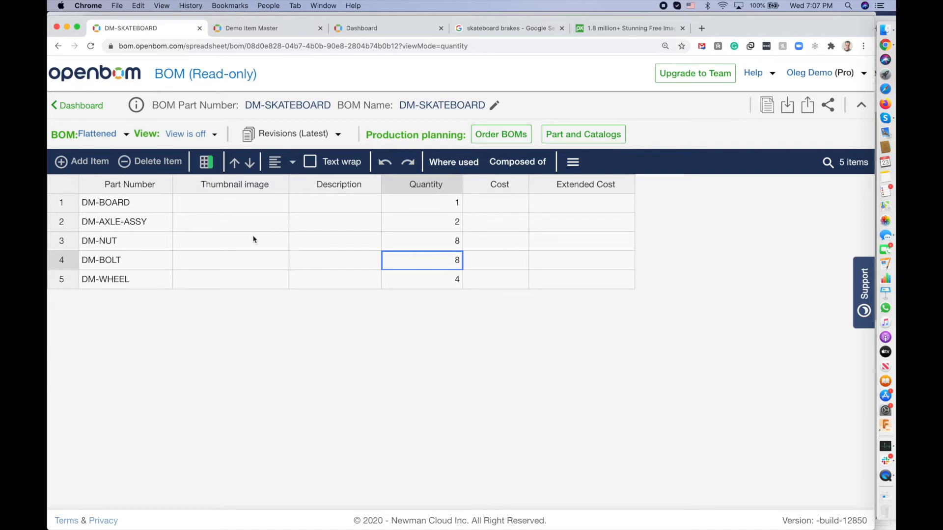
pyautogui.click(109, 137)
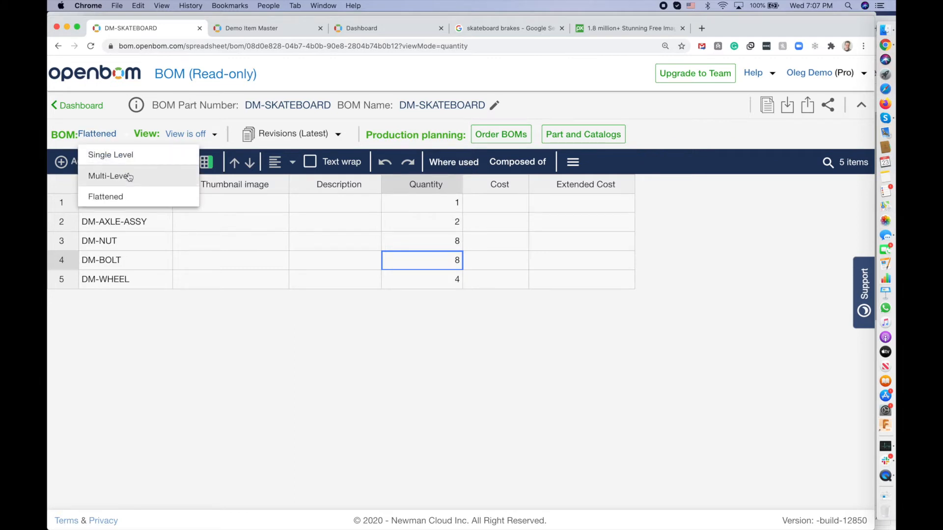
pyautogui.click(129, 177)
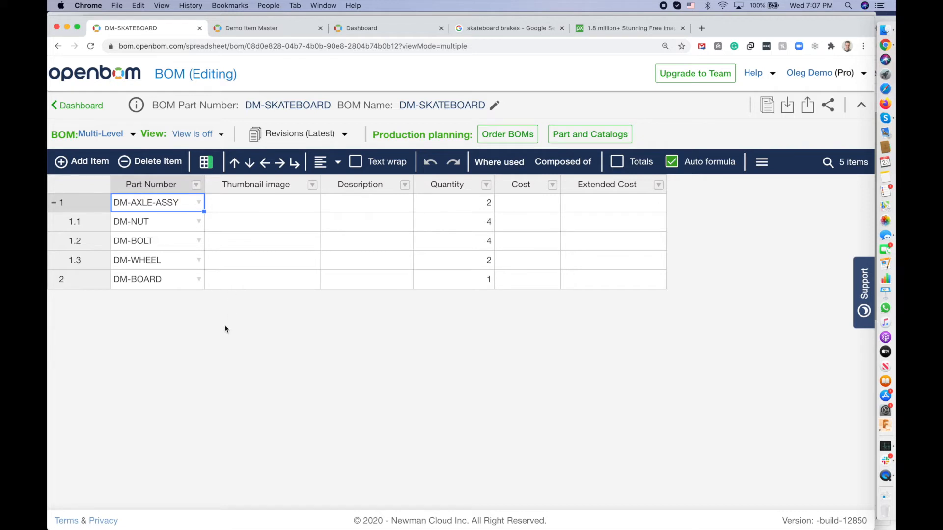
# Return to the dashboard and start a new BOM with its advanced catalog setting shown
pyautogui.click(171, 230)
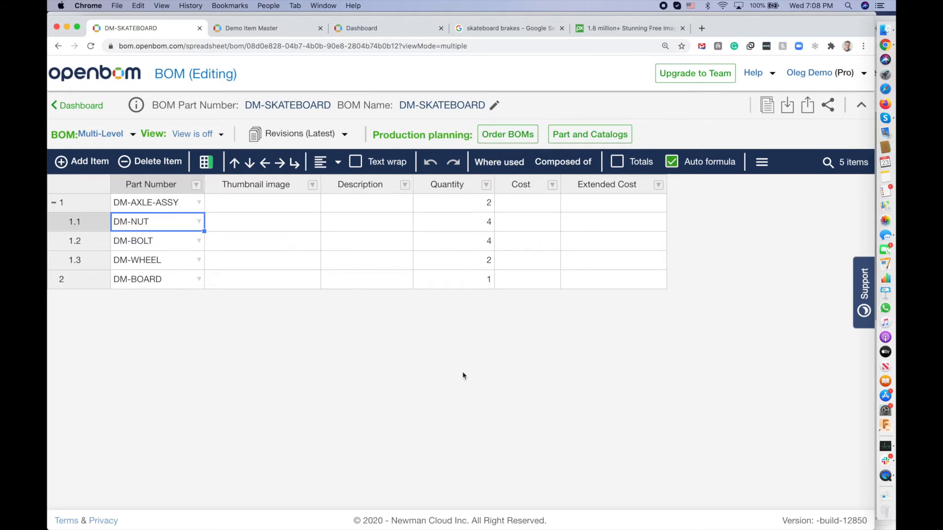
pyautogui.click(92, 106)
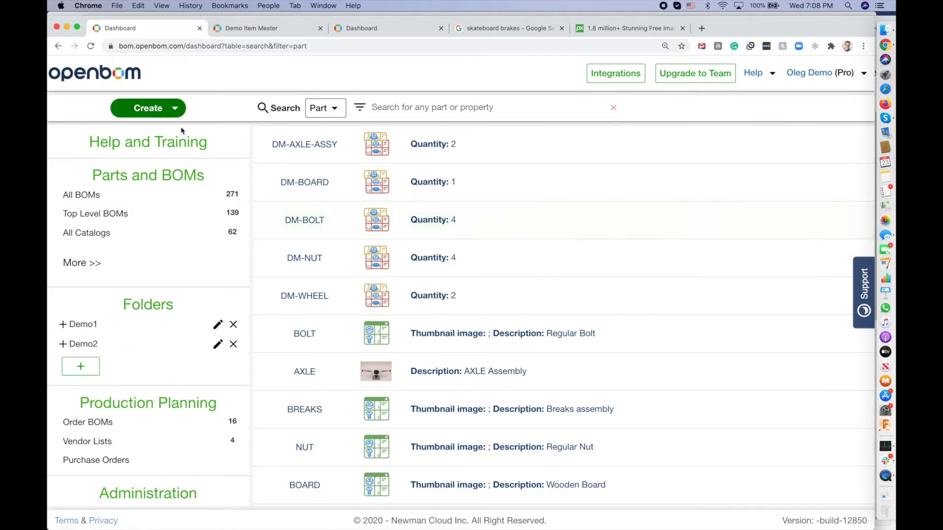
pyautogui.click(167, 109)
pyautogui.click(158, 128)
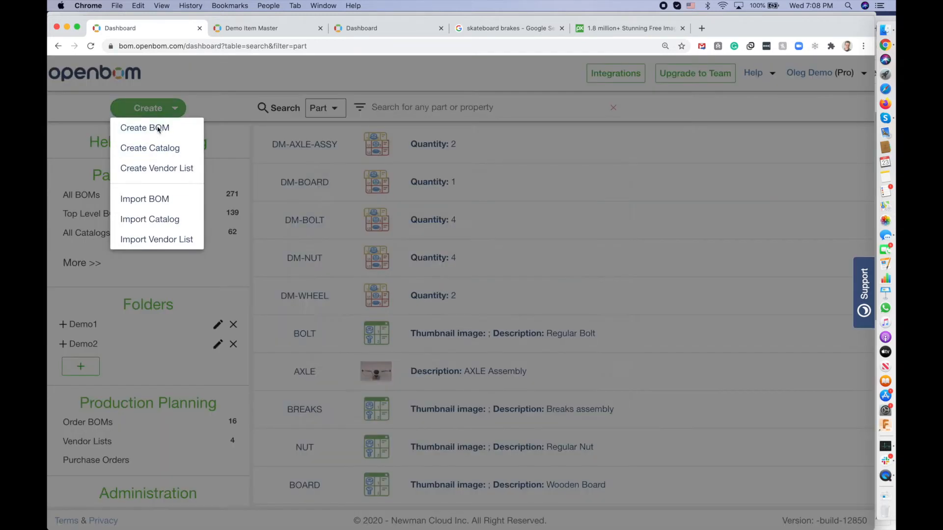
pyautogui.click(375, 348)
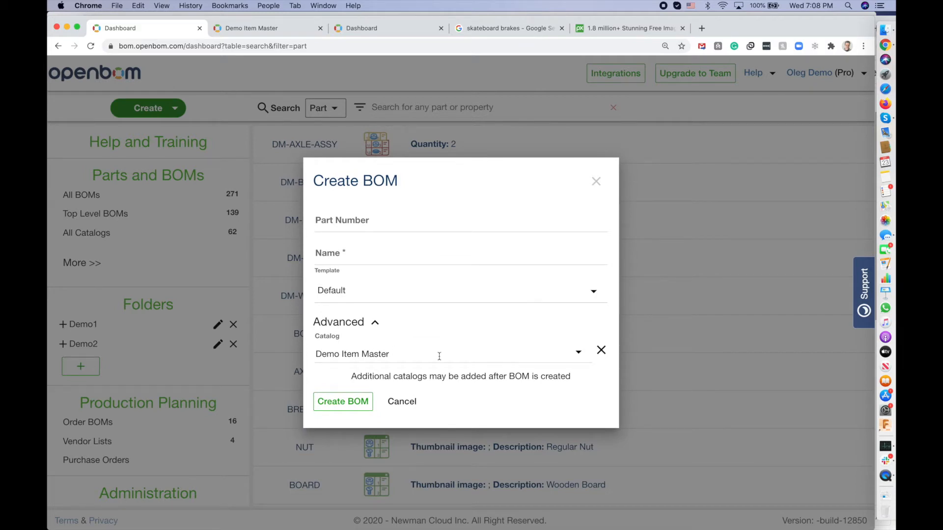
# Create the BOM with FN-SKATEBOARD as both part number and name, keeping the Default template and the Demo Item Master catalog
pyautogui.click(360, 222)
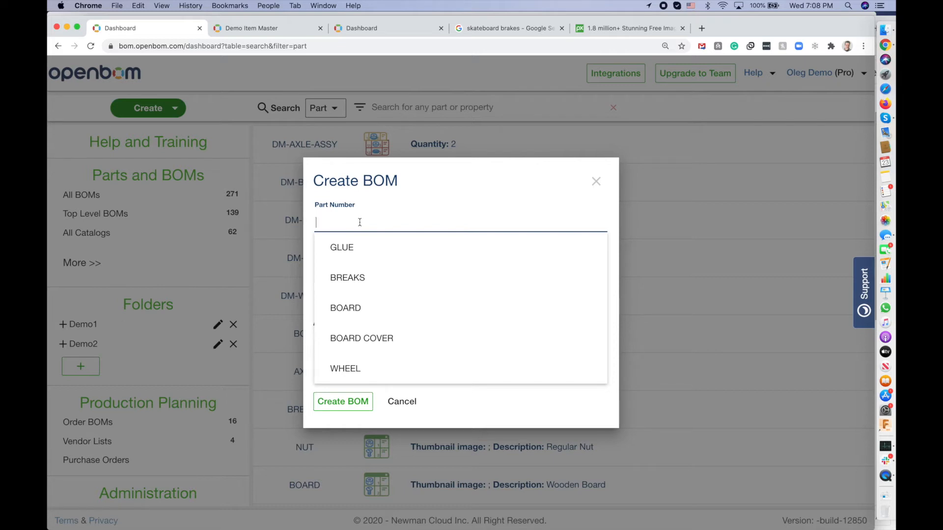
pyautogui.write('FN-SKATEBOAD')
pyautogui.write('D')
pyautogui.press('super+a')
pyautogui.press('super+c')
pyautogui.click(391, 253)
pyautogui.press('super+v')
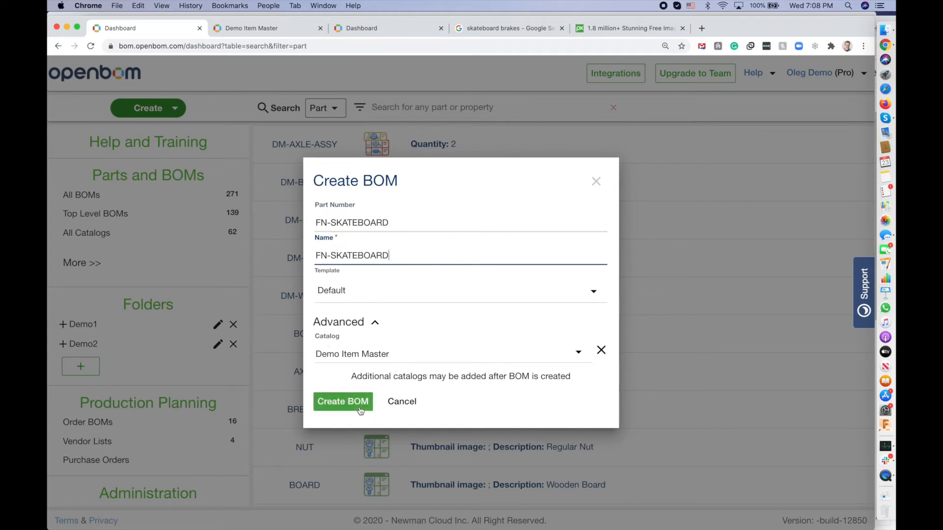
pyautogui.click(342, 402)
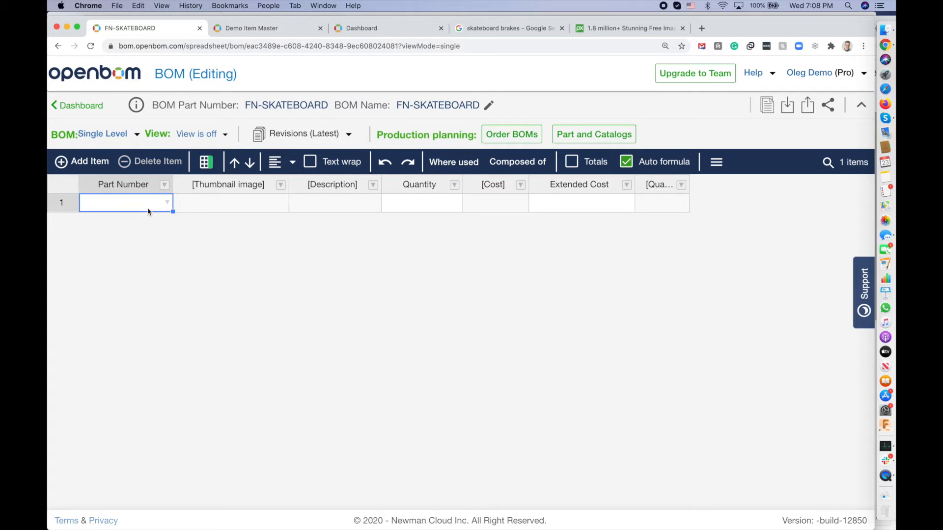
# Enter FN-AXLE as the first part number in the FN-SKATEBOARD BOM and open its item information
pyautogui.write('FN-AXLE')
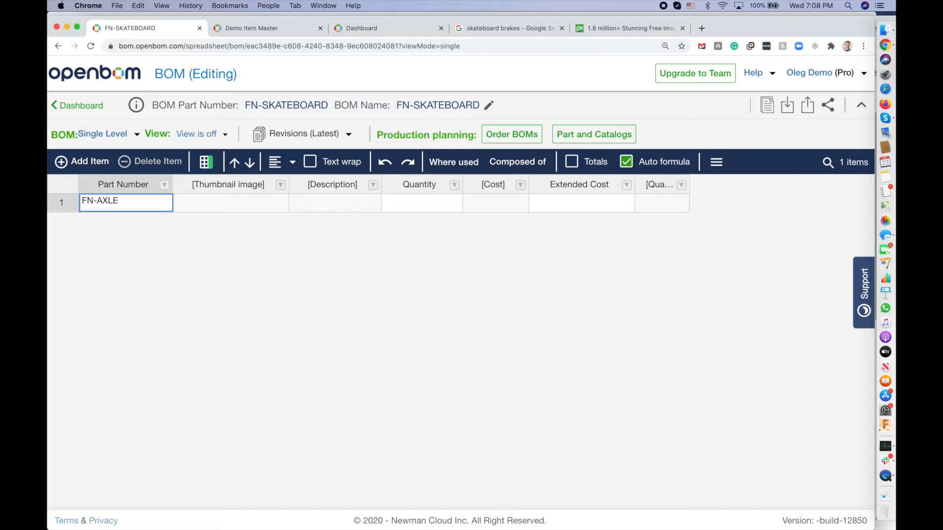
pyautogui.press('Tab')
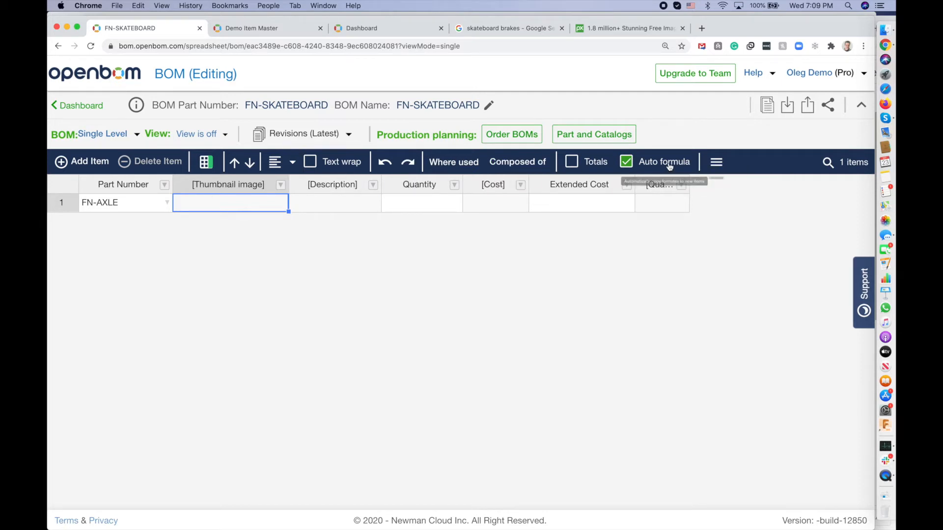
pyautogui.click(717, 167)
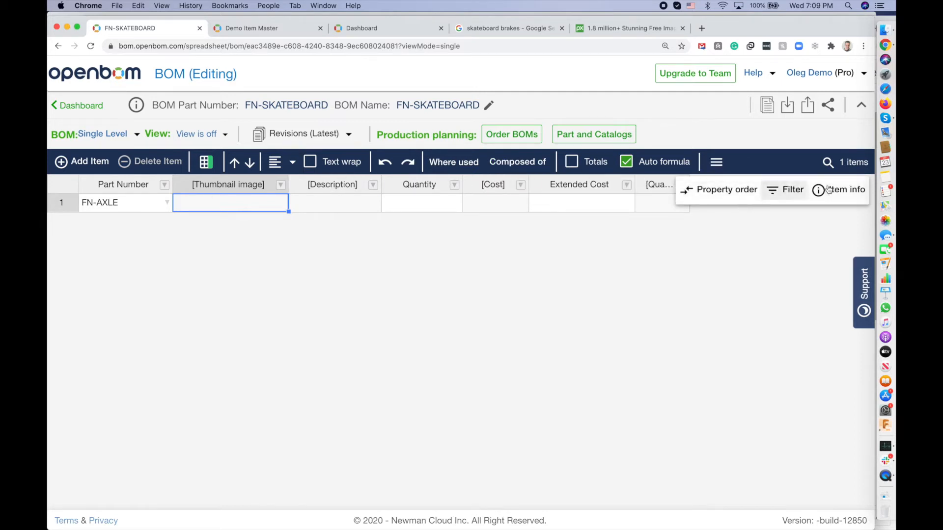
pyautogui.click(834, 188)
pyautogui.press('super+minus')
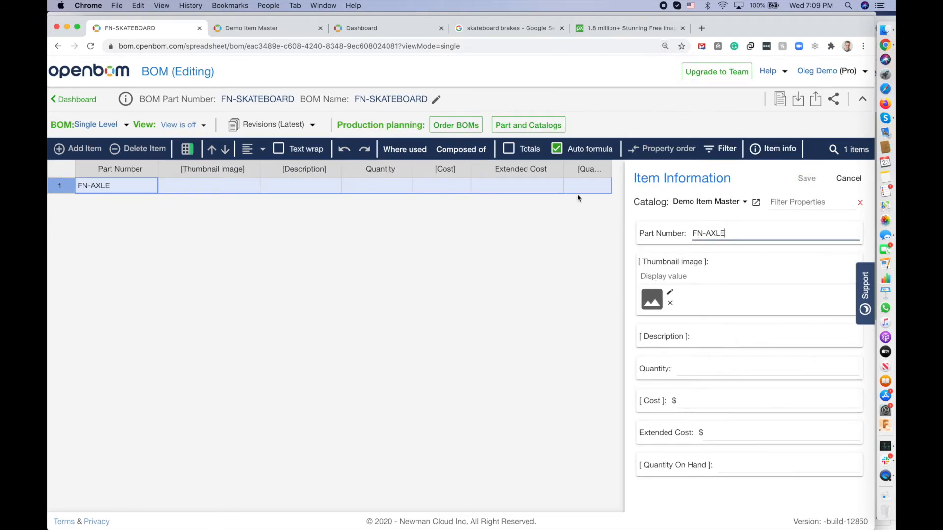
# Give FN-AXLE the description AXLE ASSEMBLY, quantity 2 and cost $4, and save the item
pyautogui.click(723, 335)
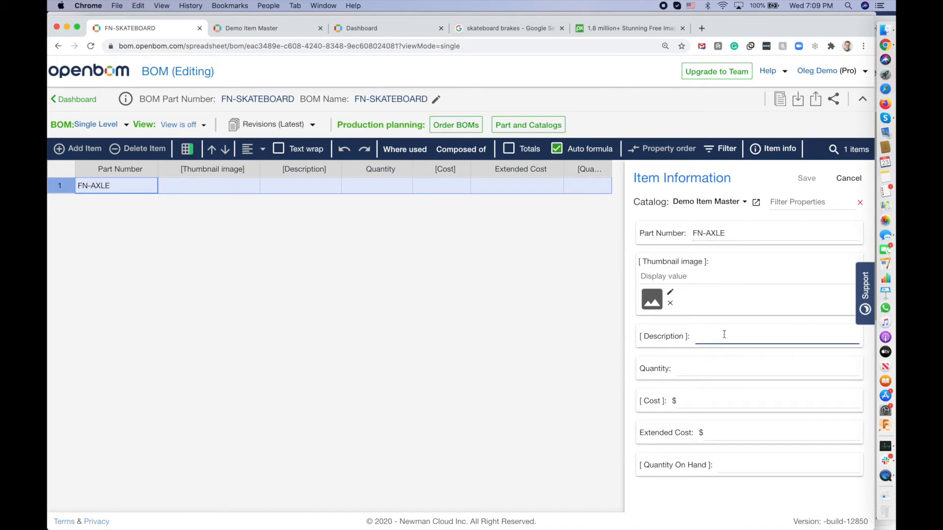
pyautogui.write('AXLE ASSEMBLY')
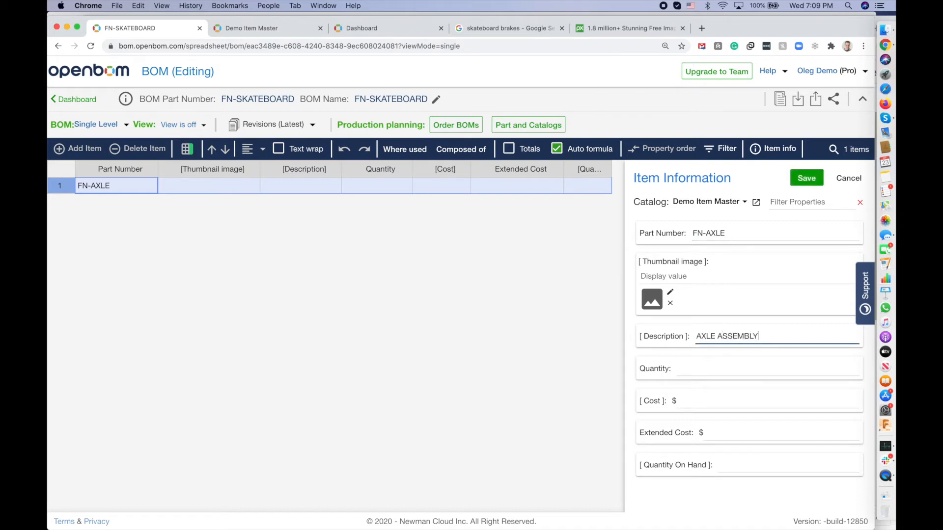
pyautogui.press('Tab')
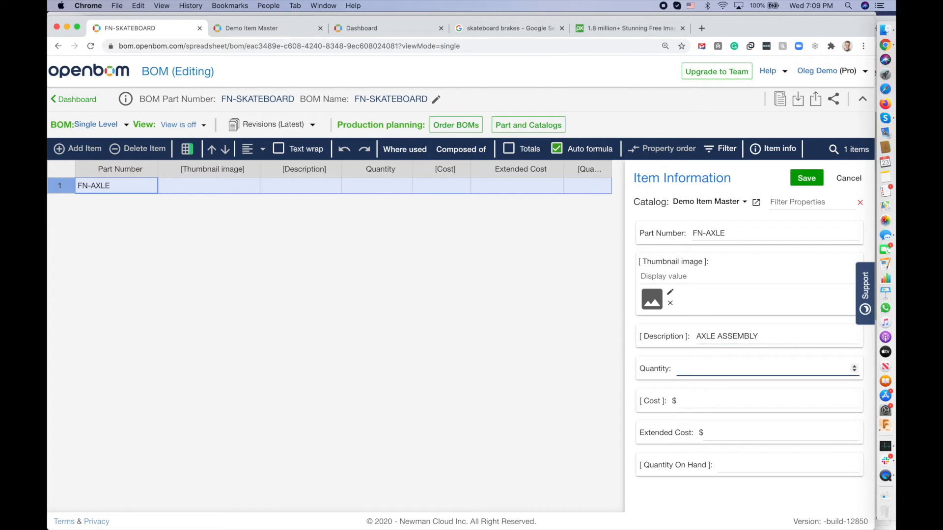
pyautogui.press('Tab')
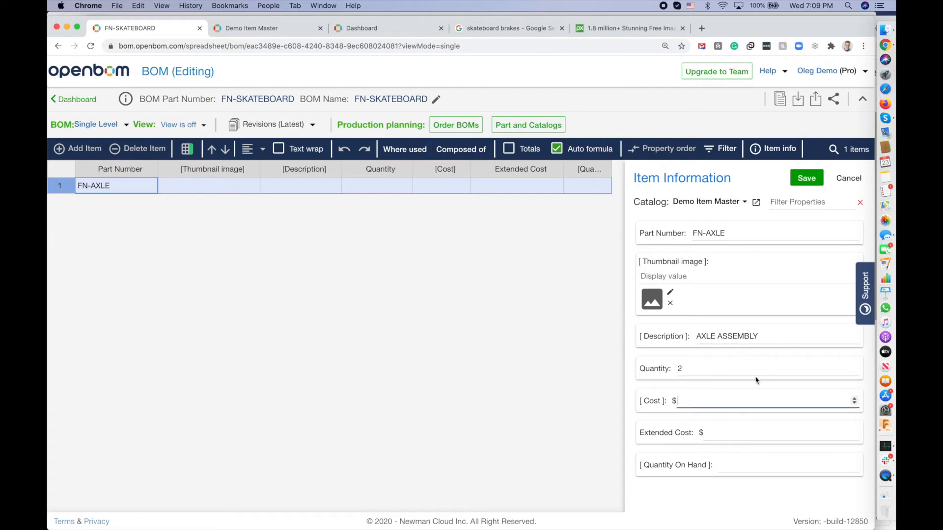
pyautogui.write('4')
pyautogui.press('Tab')
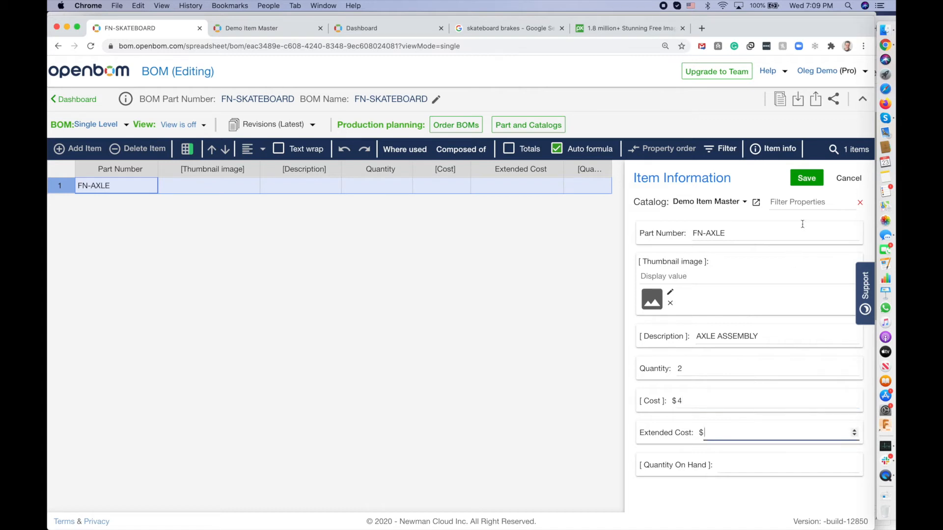
pyautogui.click(811, 184)
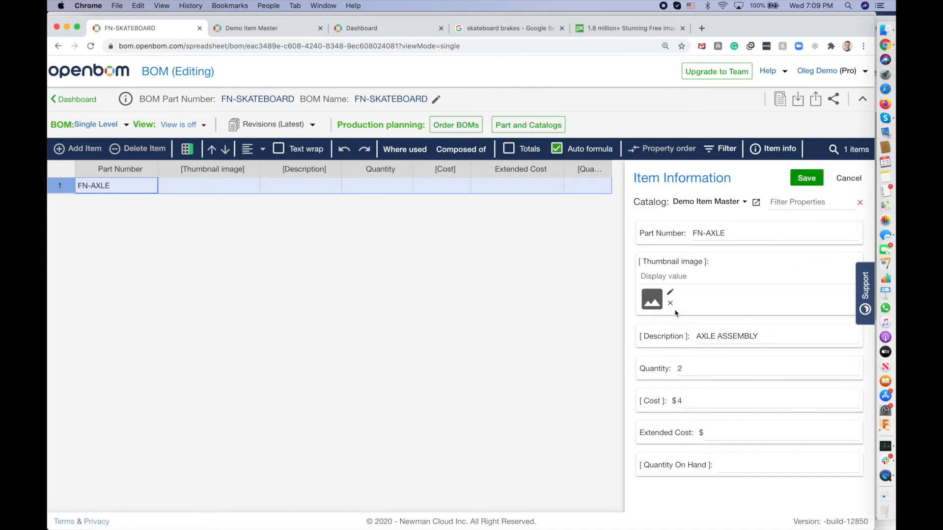
pyautogui.click(807, 177)
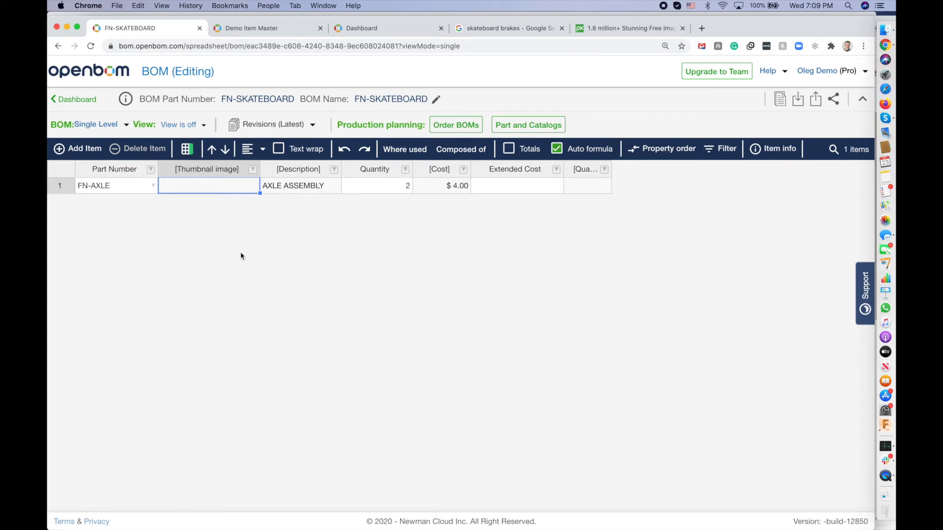
# Add a second item to the BOM with part number FN-BOARD and quantity 1
pyautogui.click(86, 150)
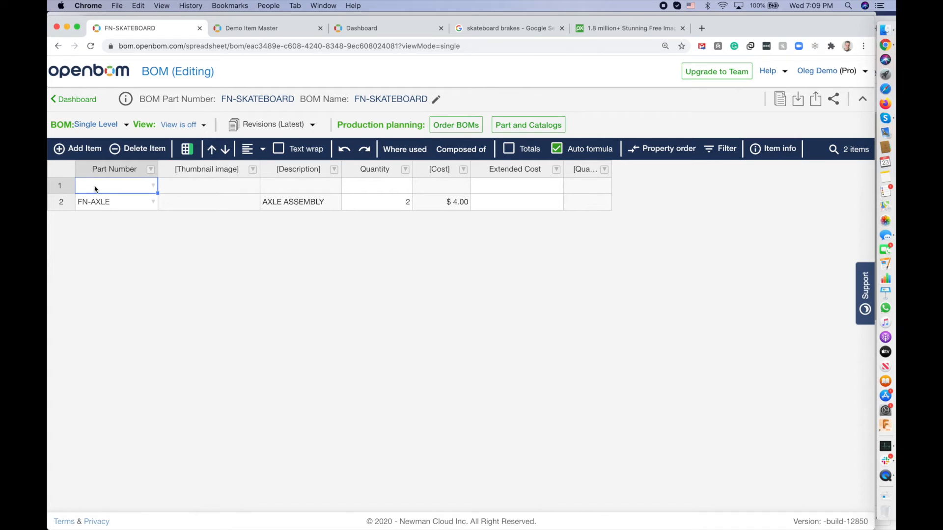
pyautogui.write('FN')
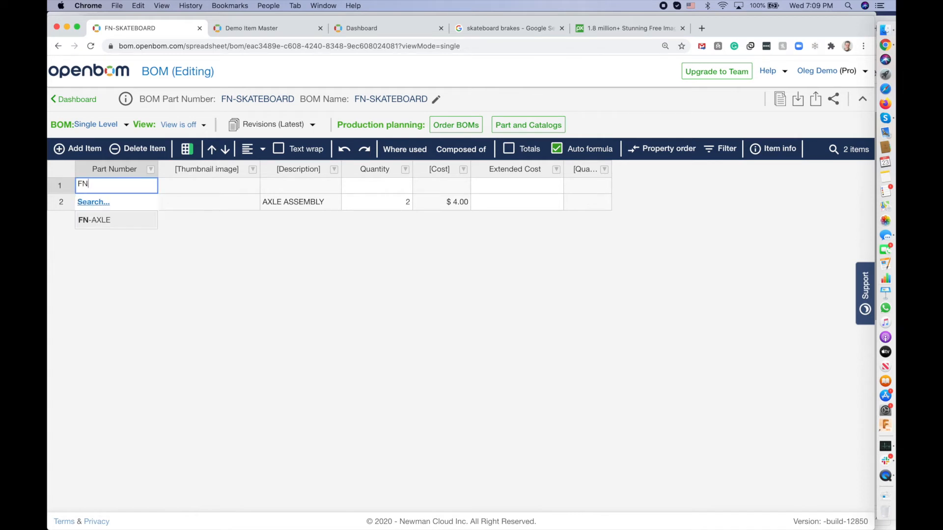
pyautogui.write('-BOARD')
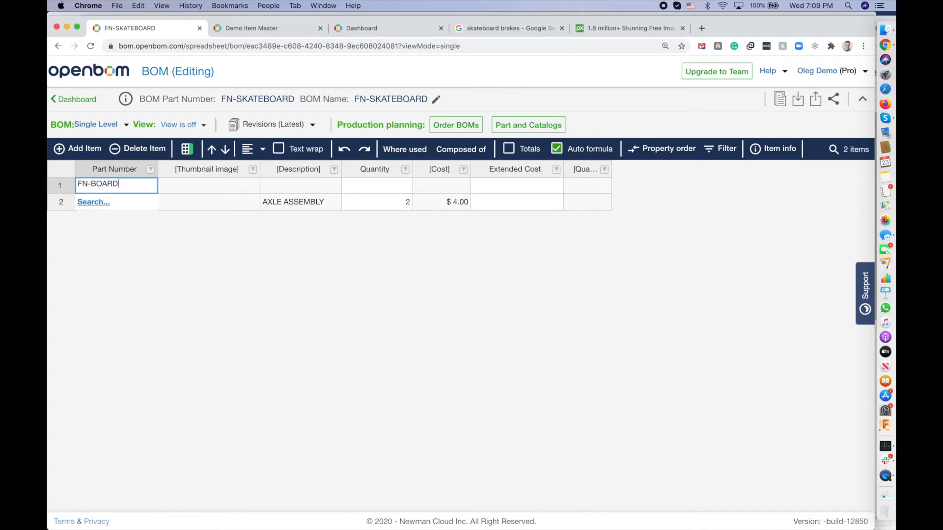
pyautogui.press('Tab')
pyautogui.press('Tab')
pyautogui.press('Tab')
pyautogui.write('1')
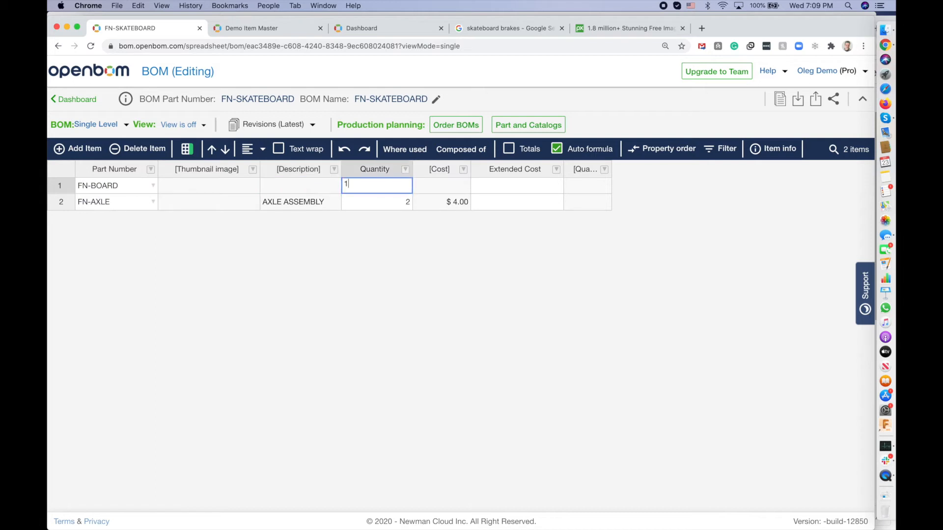
pyautogui.press('Tab')
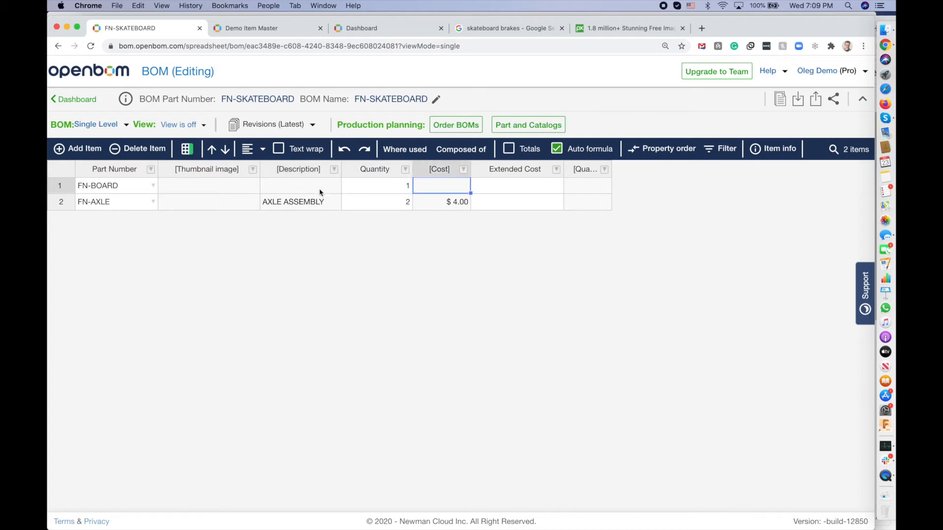
# In FN-BOARD's item information, set the description to Board and the cost to $3.20, and save
pyautogui.rightClick(382, 193)
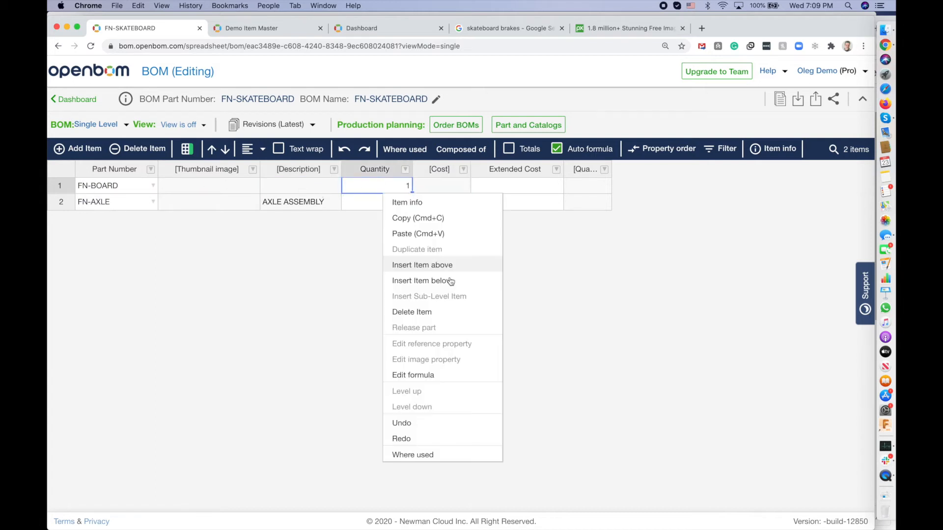
pyautogui.click(447, 203)
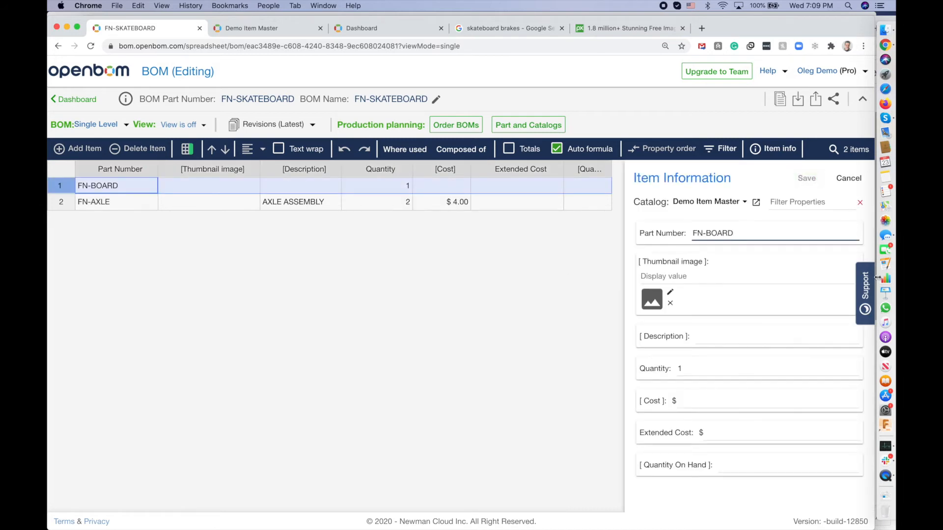
pyautogui.click(718, 339)
pyautogui.write('Board')
pyautogui.press('Tab')
pyautogui.press('Tab')
pyautogui.write('3')
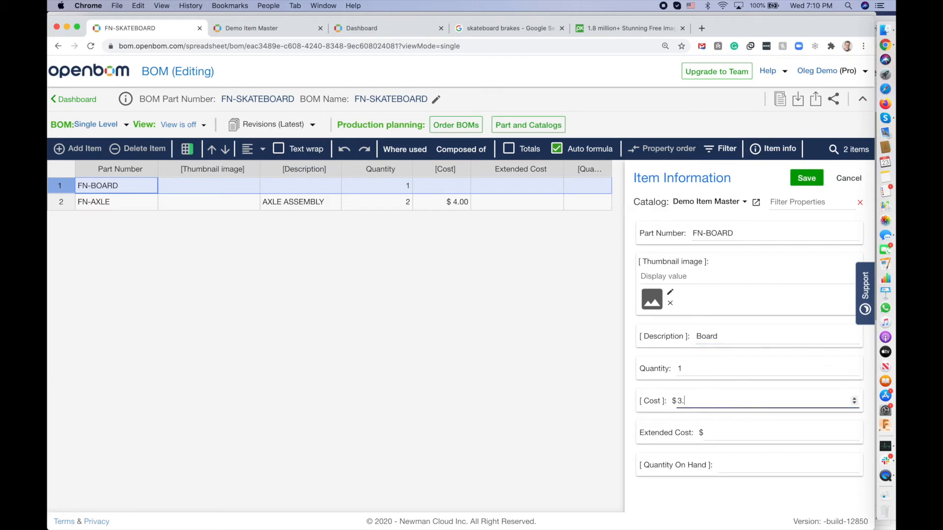
pyautogui.click(806, 178)
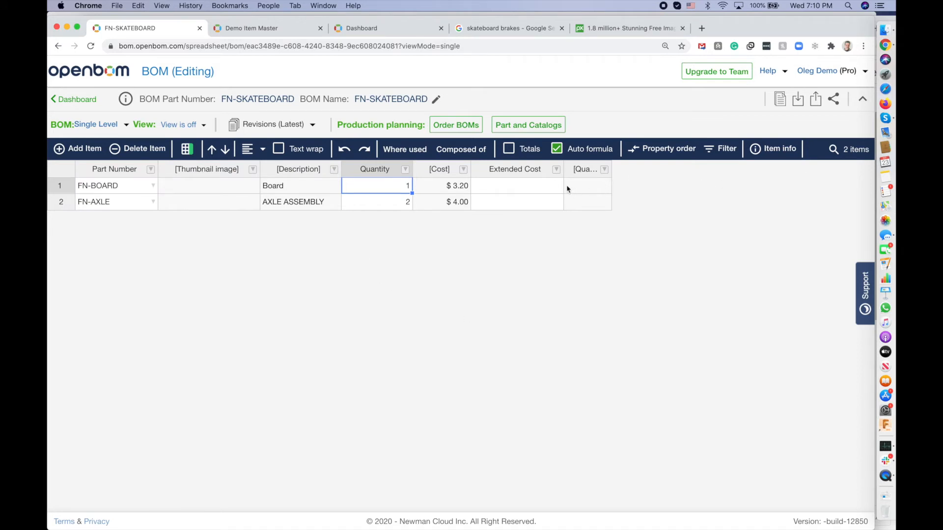
# Open the Demo Item Master catalog from FN-BOARD's item information and check the FN-BOARD and FN-AXLE entries
pyautogui.click(535, 188)
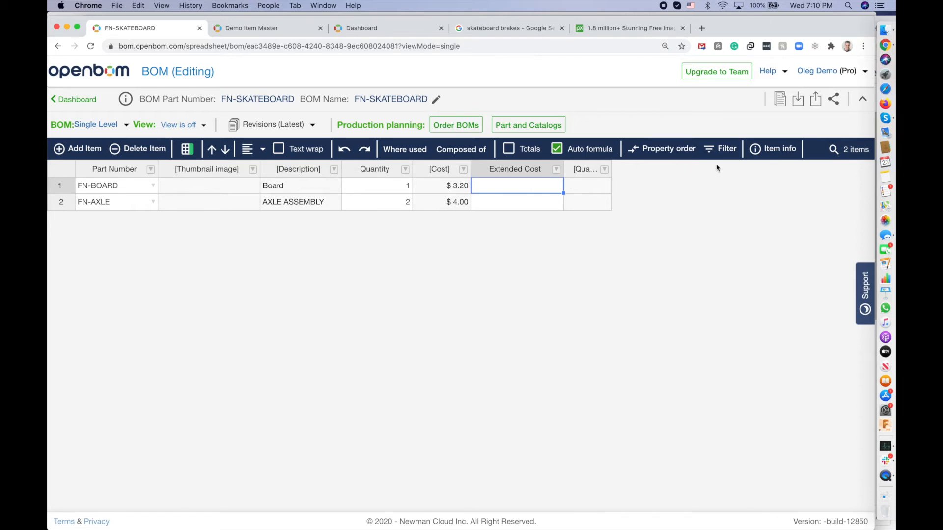
pyautogui.click(770, 150)
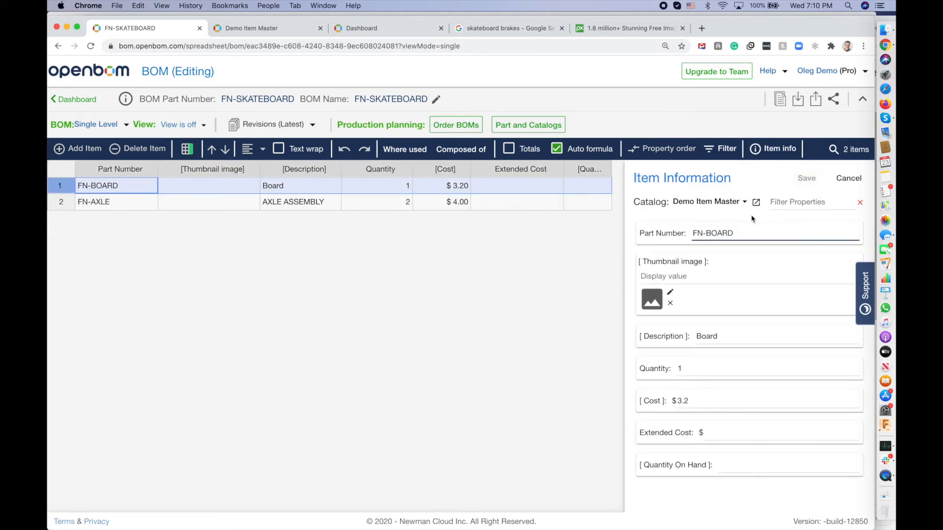
pyautogui.click(756, 203)
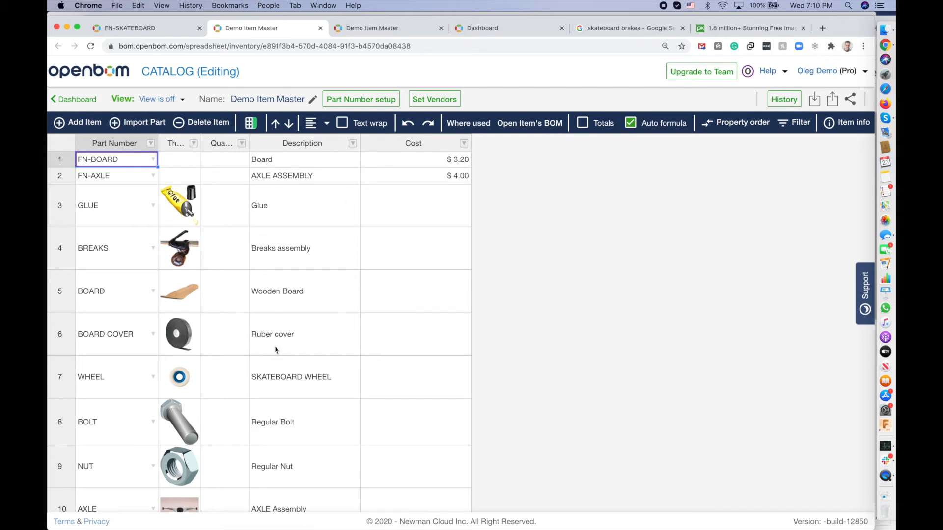
pyautogui.scroll(-2, 275, 347)
pyautogui.scroll(2, 275, 347)
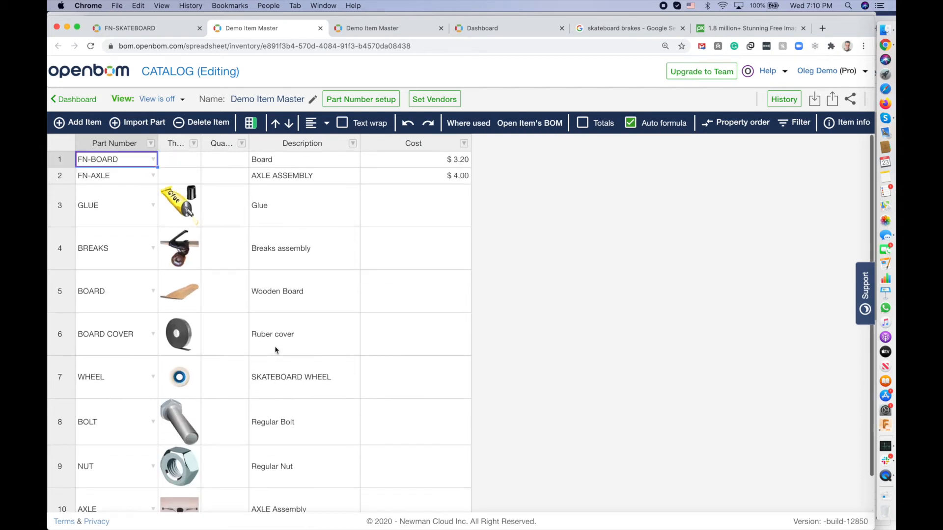
pyautogui.click(184, 160)
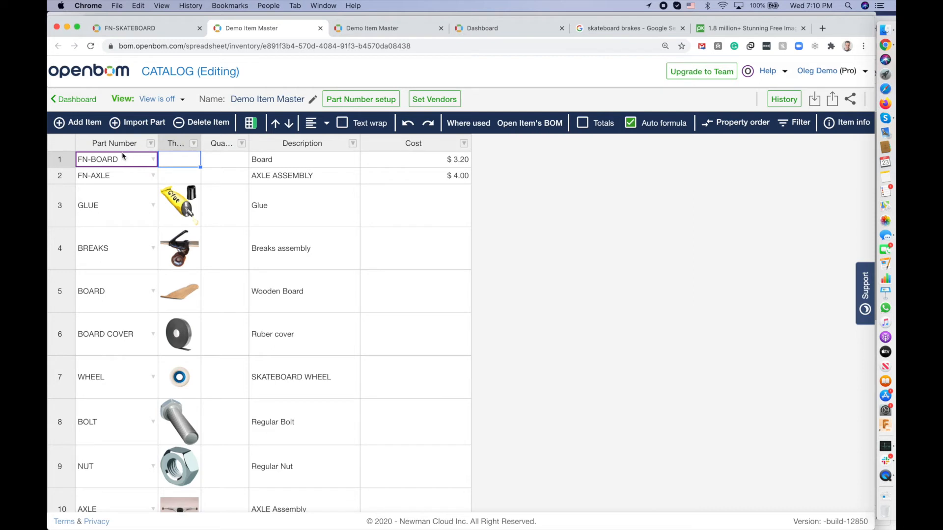
pyautogui.click(121, 178)
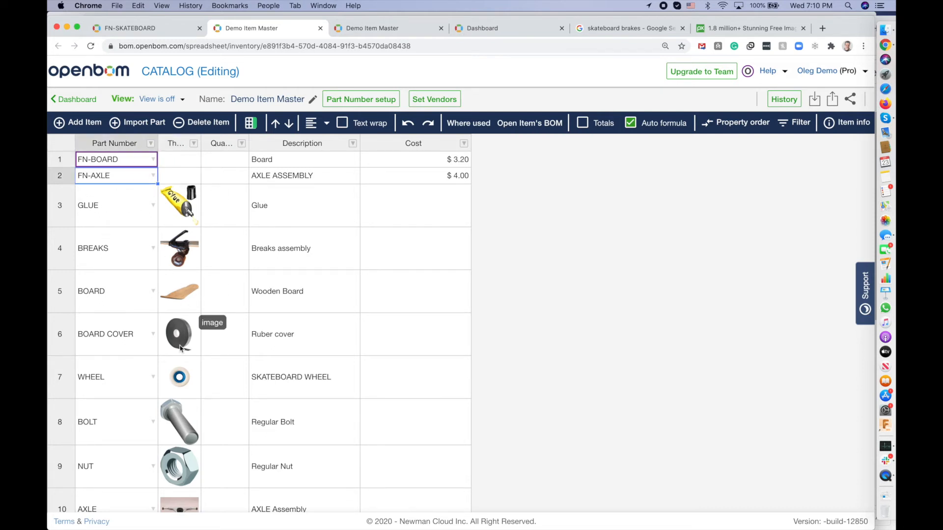
# Copy the AXLE item's thumbnail image into the thumbnail of FN-AXLE in the Demo Item Master catalog
pyautogui.scroll(-2, 181, 344)
pyautogui.click(174, 475)
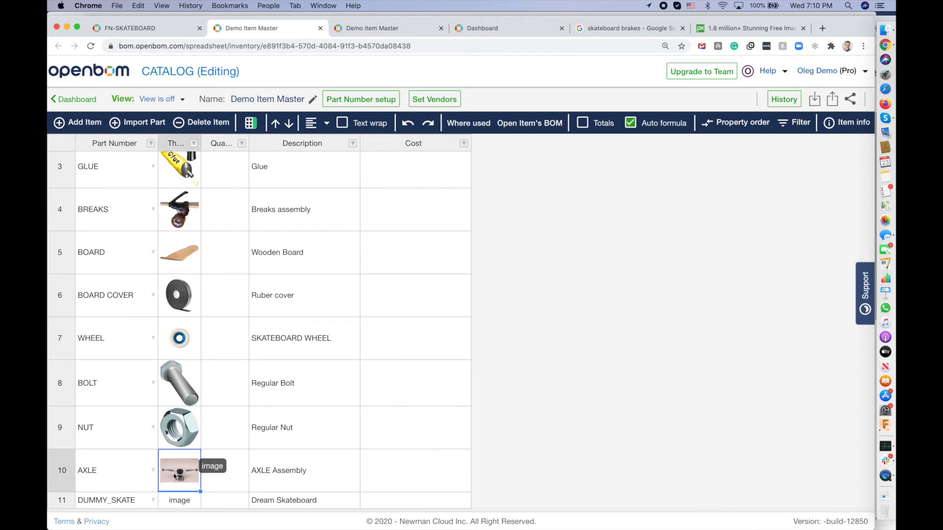
pyautogui.press('super+c')
pyautogui.scroll(2, 185, 319)
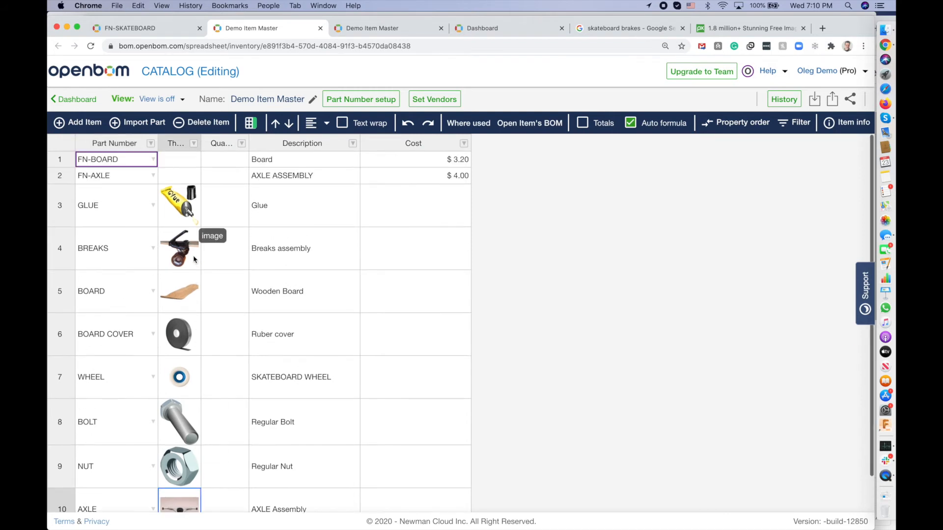
pyautogui.click(182, 177)
pyautogui.press('super+v')
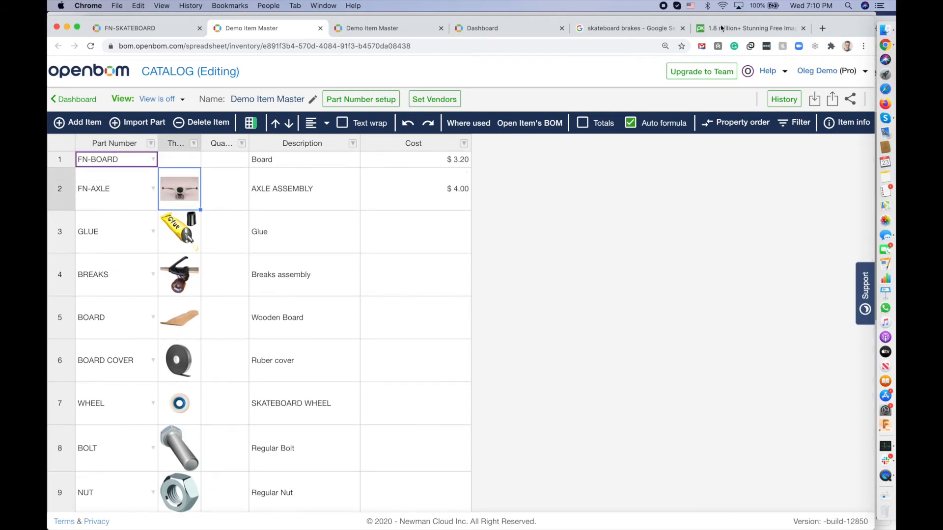
# Switch to Pixabay, search for "skateboard board" and copy the Skateboarder Man Boy photo
pyautogui.click(744, 28)
pyautogui.click(351, 242)
pyautogui.write('skateboard board')
pyautogui.press('Return')
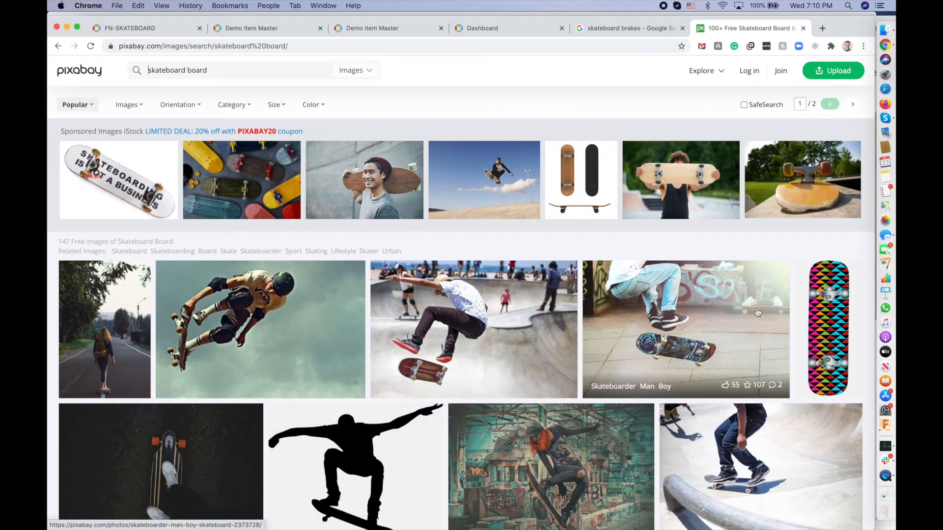
pyautogui.rightClick(640, 311)
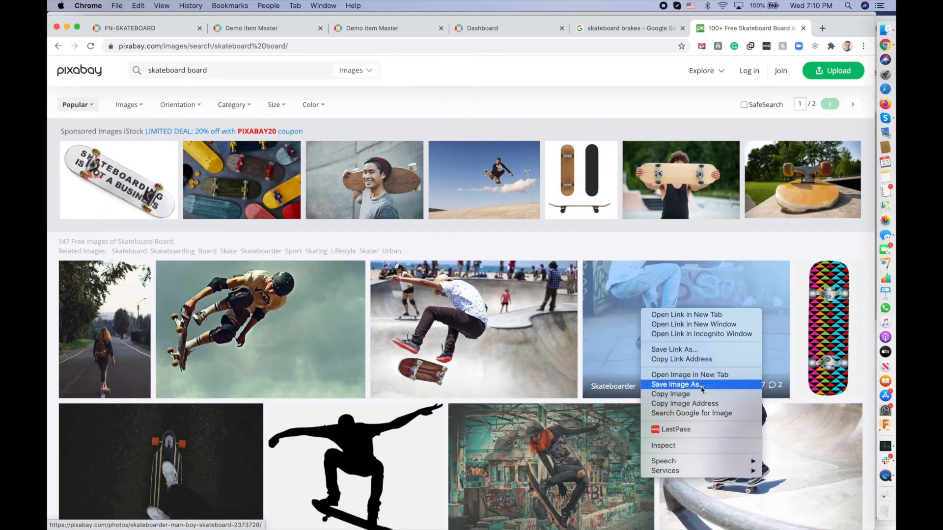
pyautogui.click(699, 395)
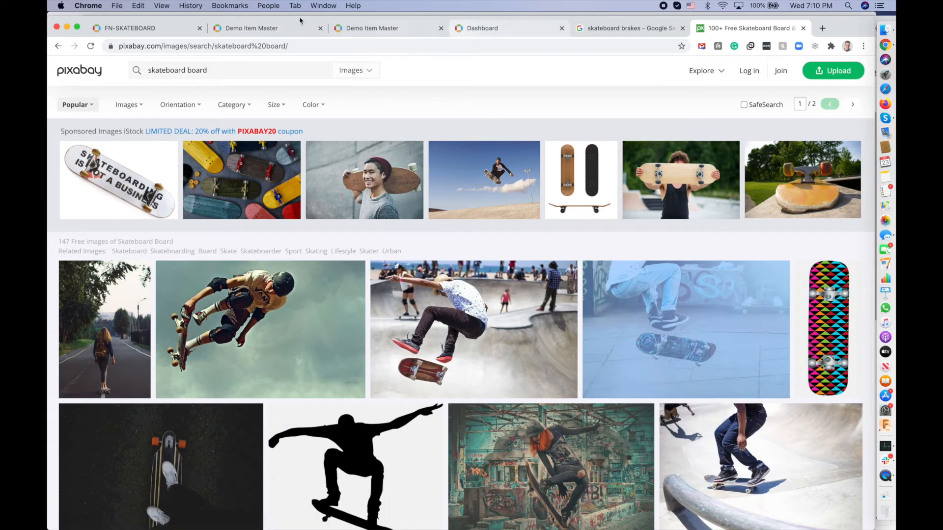
# Back in the Demo Item Master catalog, paste the copied photo as the thumbnail image of FN-BOARD
pyautogui.click(266, 34)
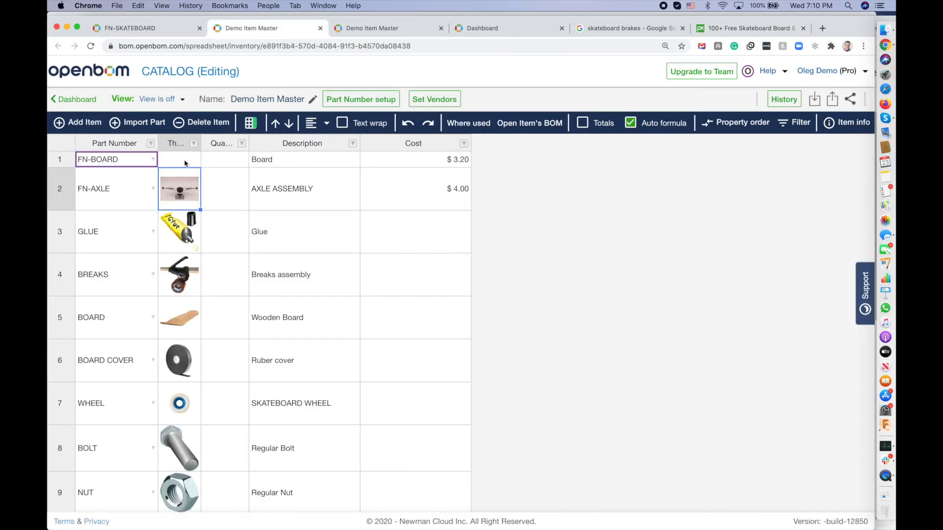
pyautogui.press('super+v')
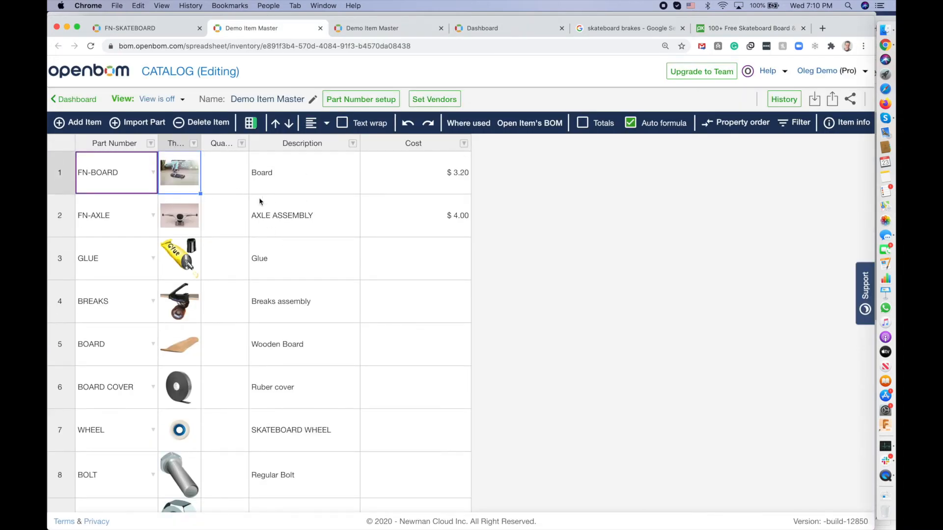
pyautogui.click(216, 187)
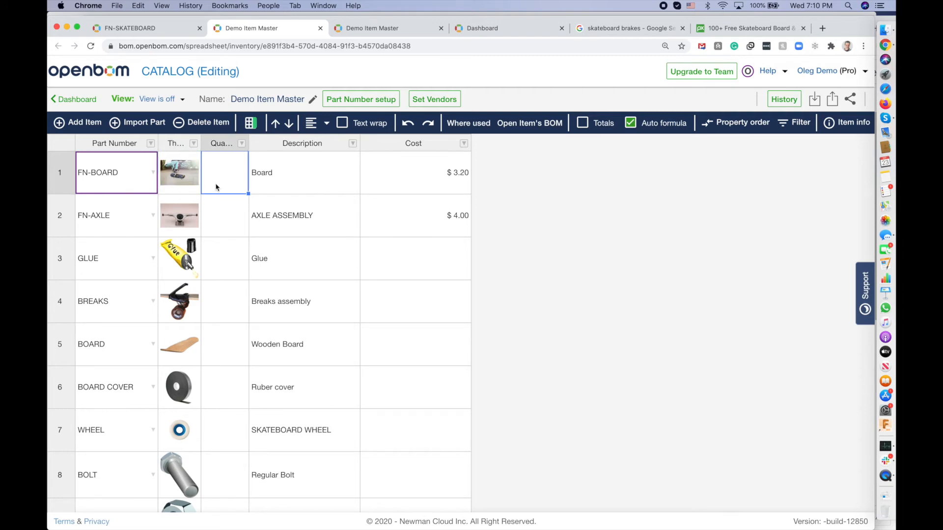
# Return to the FN-SKATEBOARD BOM, check its thumbnail images and close the item information
pyautogui.click(176, 28)
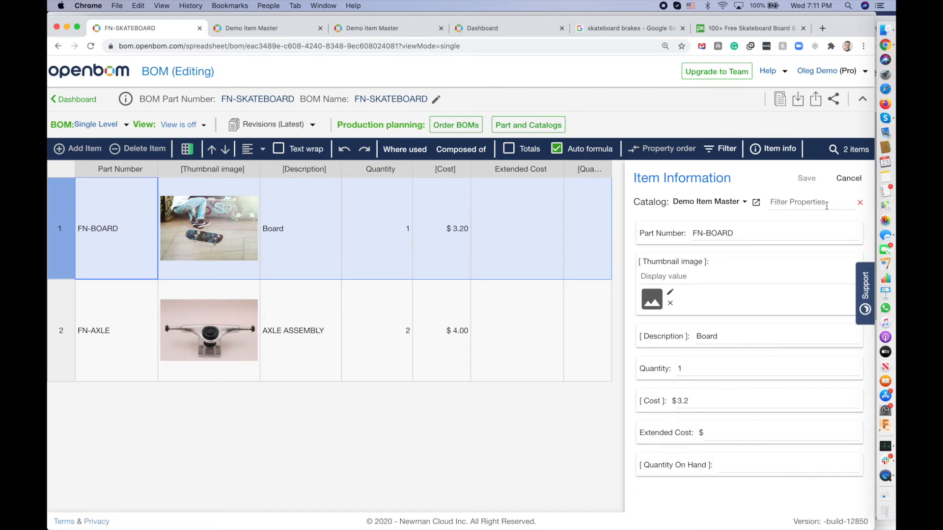
pyautogui.click(848, 178)
pyautogui.click(519, 227)
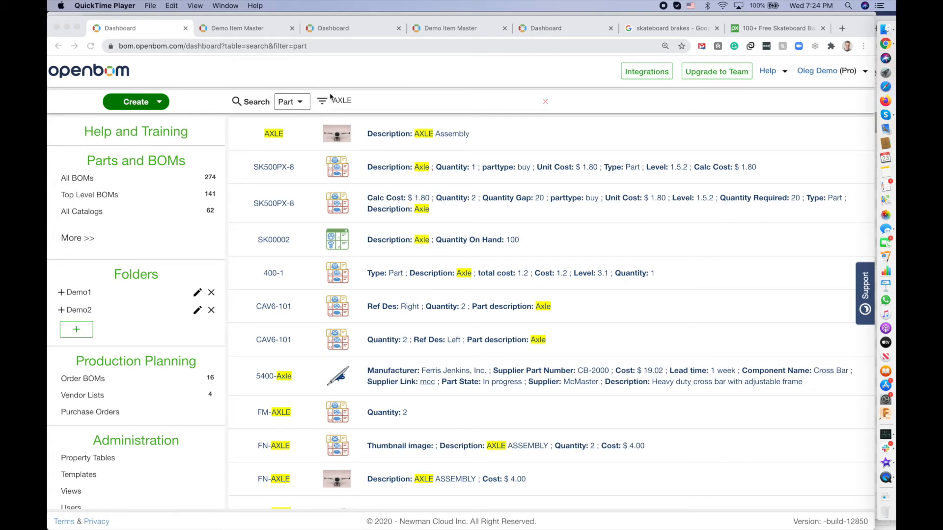
# Review the parts and thumbnail images stored in the Demo Item Master catalog
pyautogui.click(255, 30)
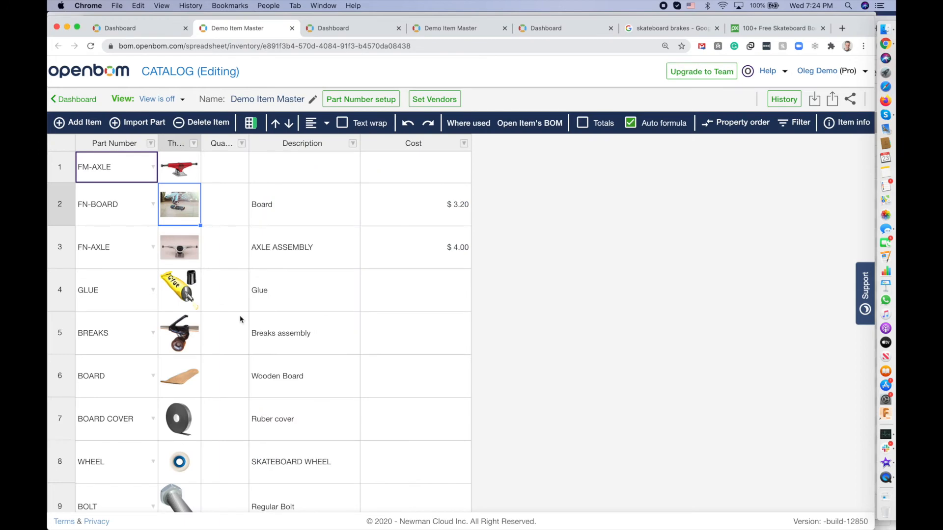
pyautogui.scroll(-3, 241, 319)
pyautogui.scroll(3, 188, 250)
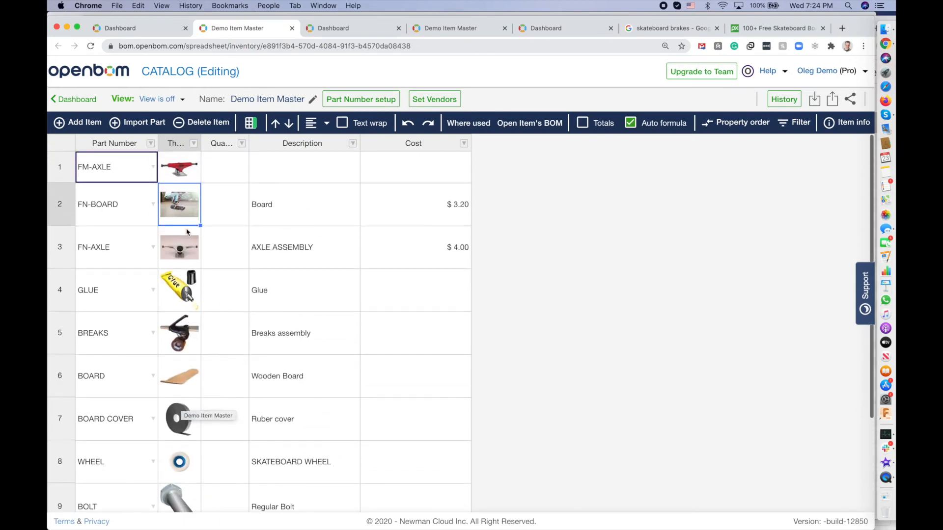
# Start a new BOM from the dashboard and enter 600-SKATE as both its part number and name
pyautogui.click(147, 27)
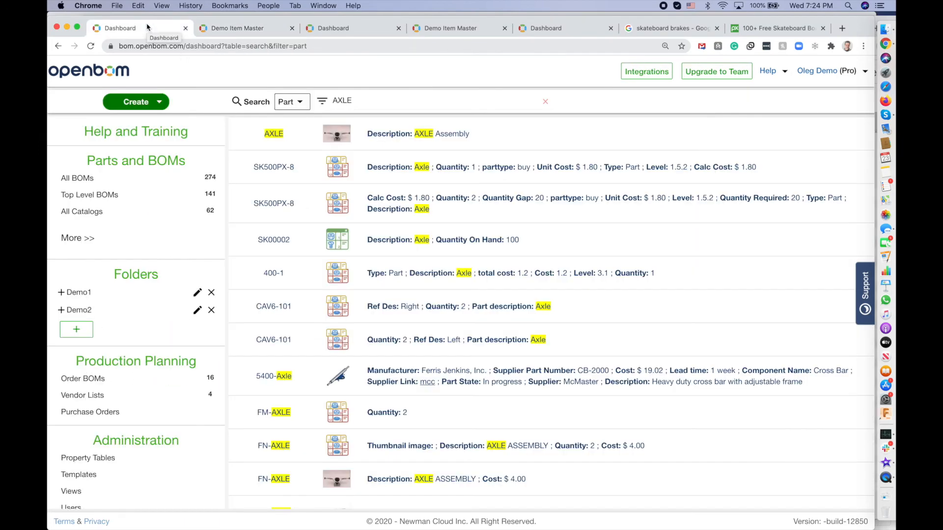
pyautogui.click(154, 104)
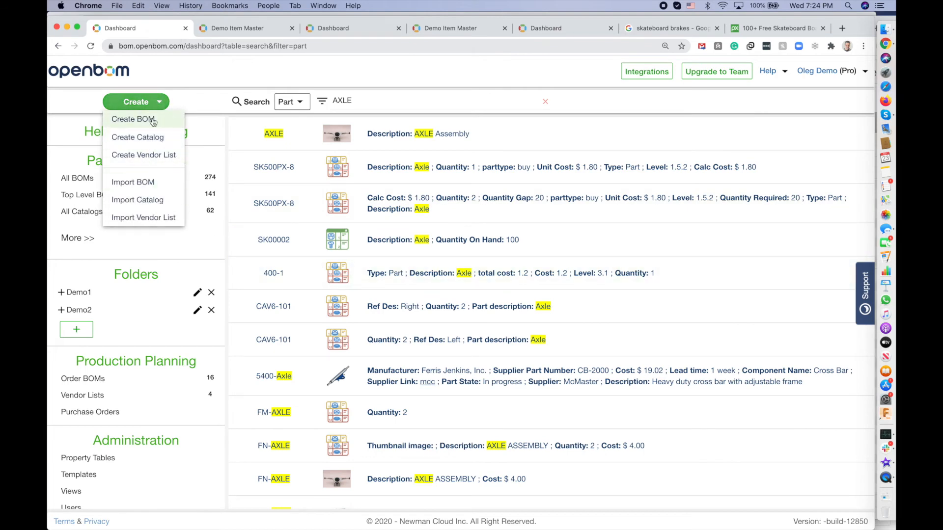
pyautogui.click(154, 120)
pyautogui.write('200')
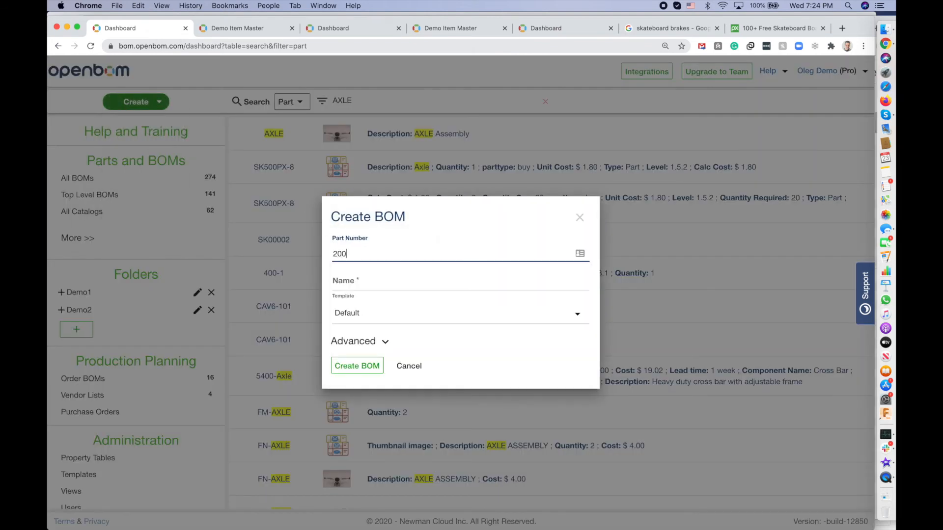
pyautogui.press('BackSpace')
pyautogui.press('BackSpace')
pyautogui.write('600-SKATE')
pyautogui.press('super+a')
pyautogui.press('super+c')
pyautogui.press('Tab')
pyautogui.press('super+v')
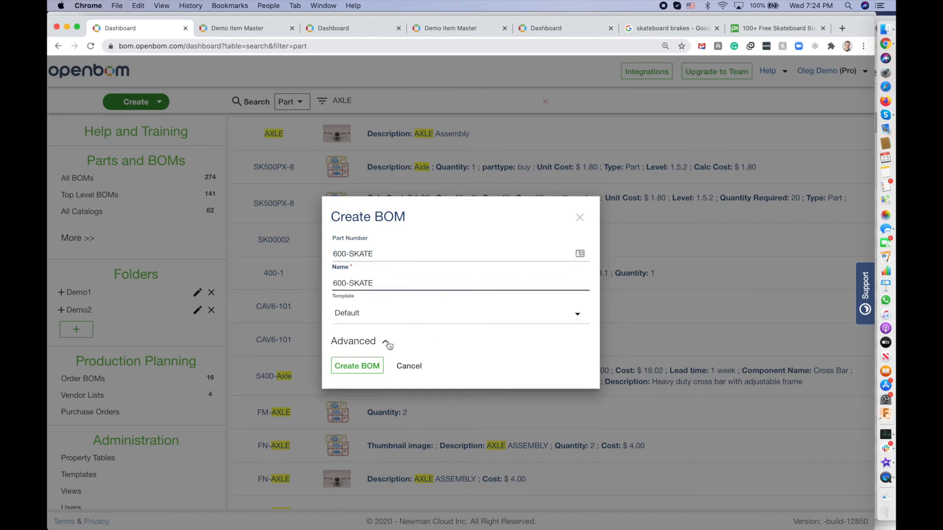
# Create the BOM with the Demo Item Master catalog and check its parts and catalogs configuration
pyautogui.click(387, 343)
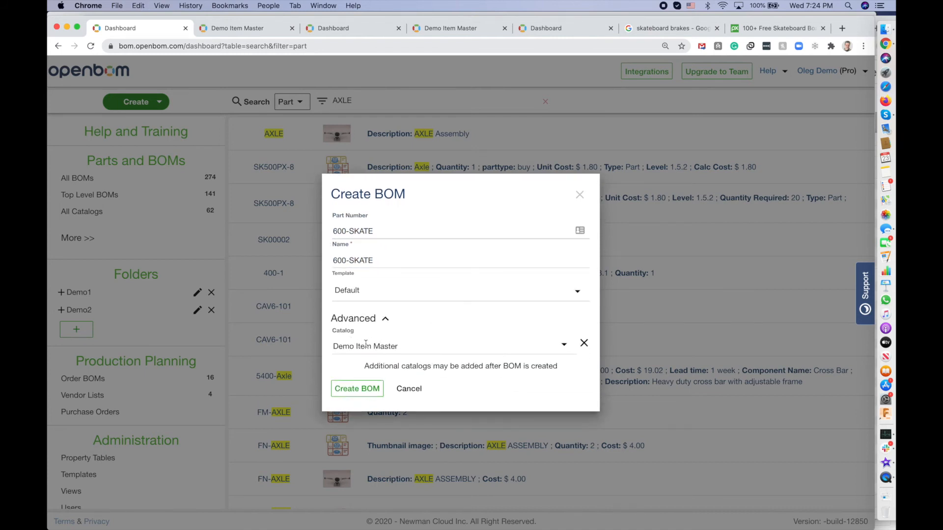
pyautogui.click(357, 389)
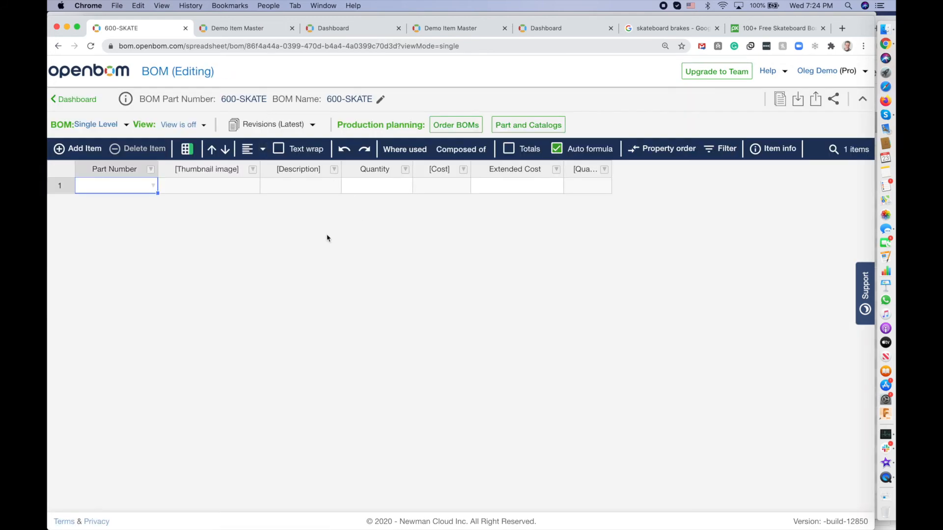
pyautogui.click(528, 126)
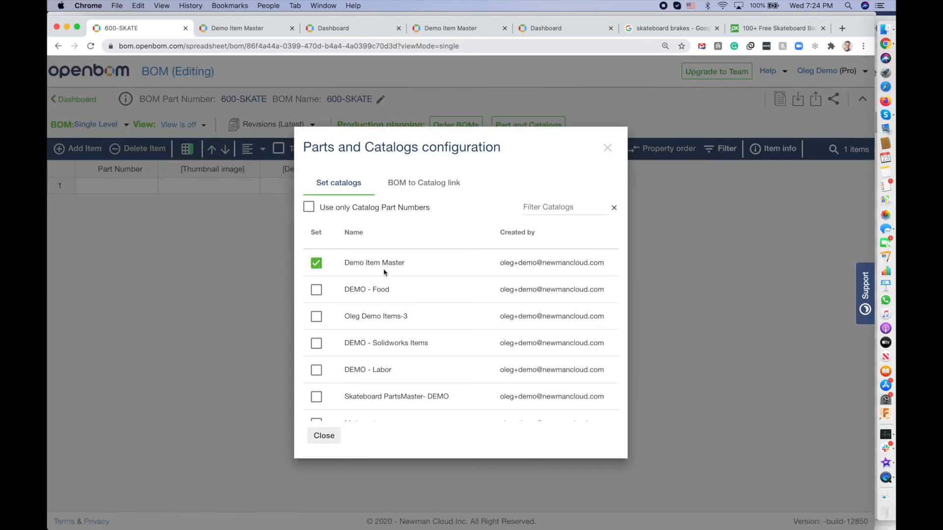
pyautogui.click(607, 148)
# Fill the first row of the 600-SKATE BOM with the BOARD part from the Demo Item Master catalog
pyautogui.click(104, 186)
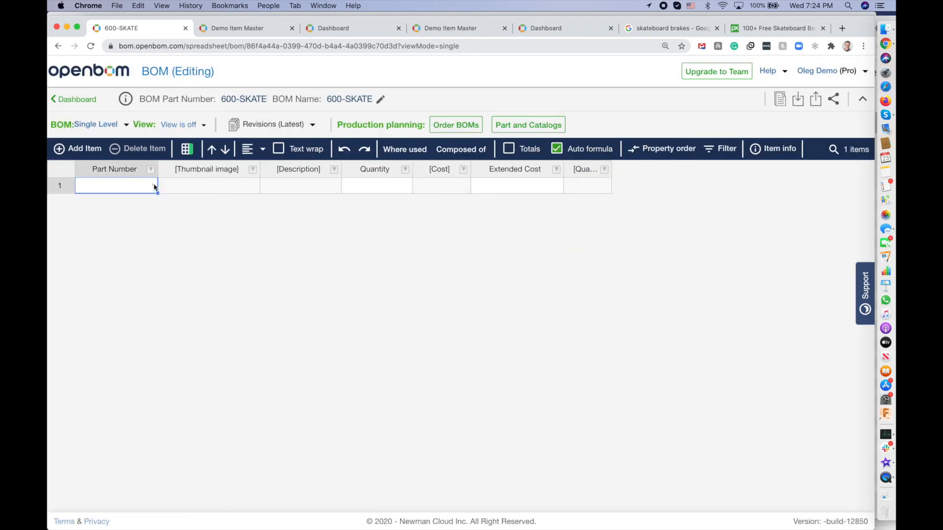
pyautogui.click(155, 187)
pyautogui.click(99, 202)
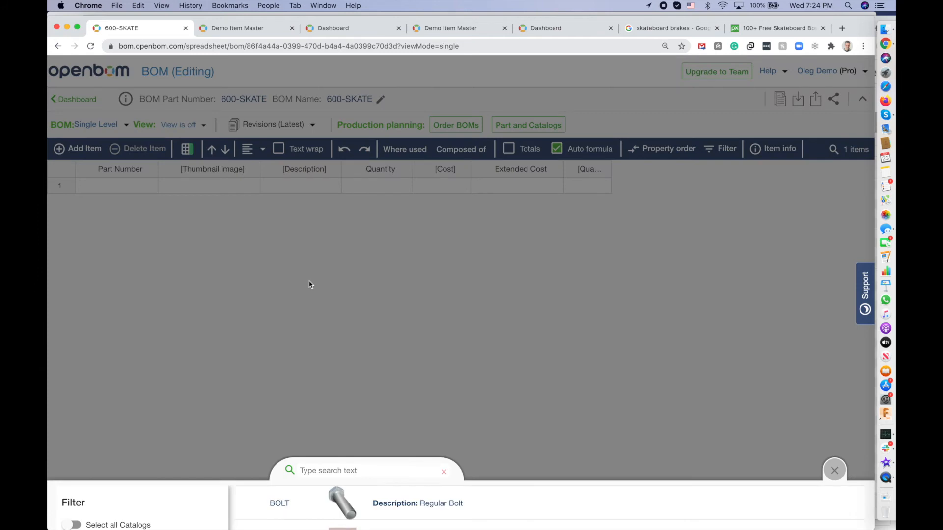
pyautogui.scroll(-2, 463, 416)
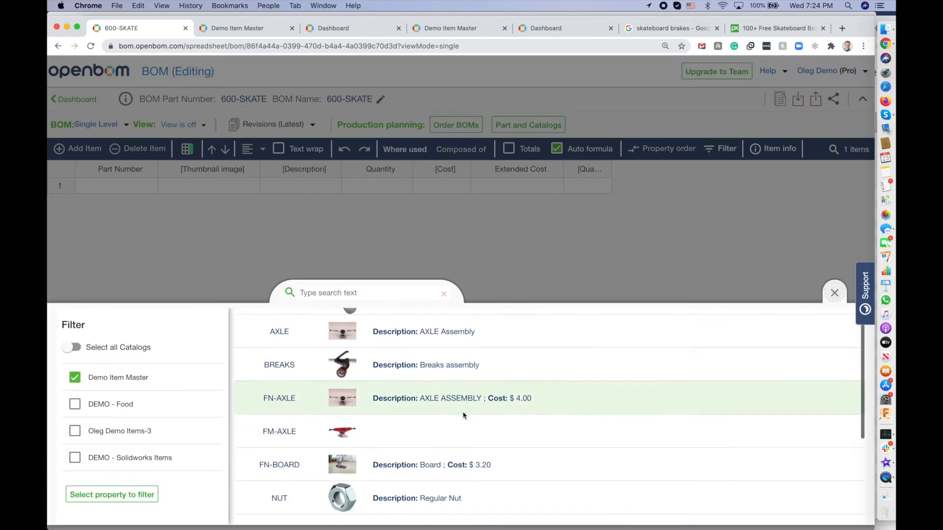
pyautogui.scroll(-1, 463, 416)
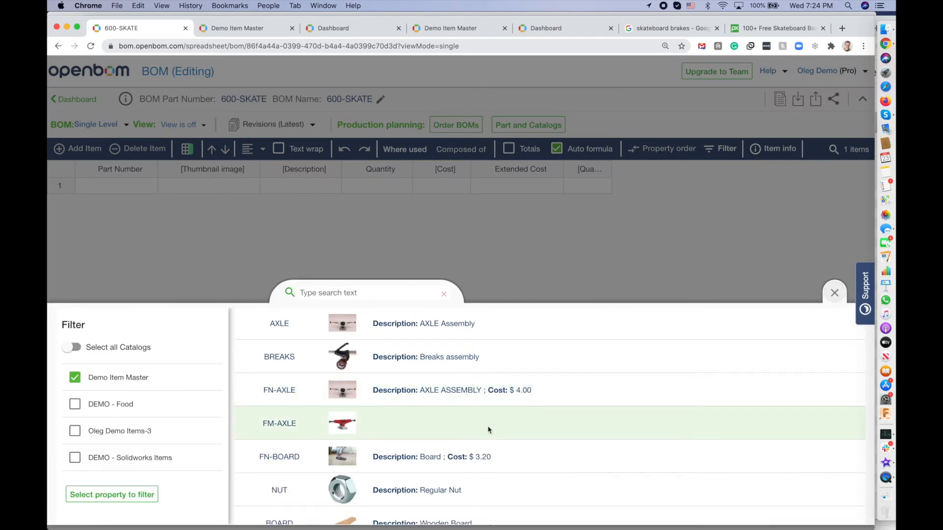
pyautogui.scroll(-5, 432, 415)
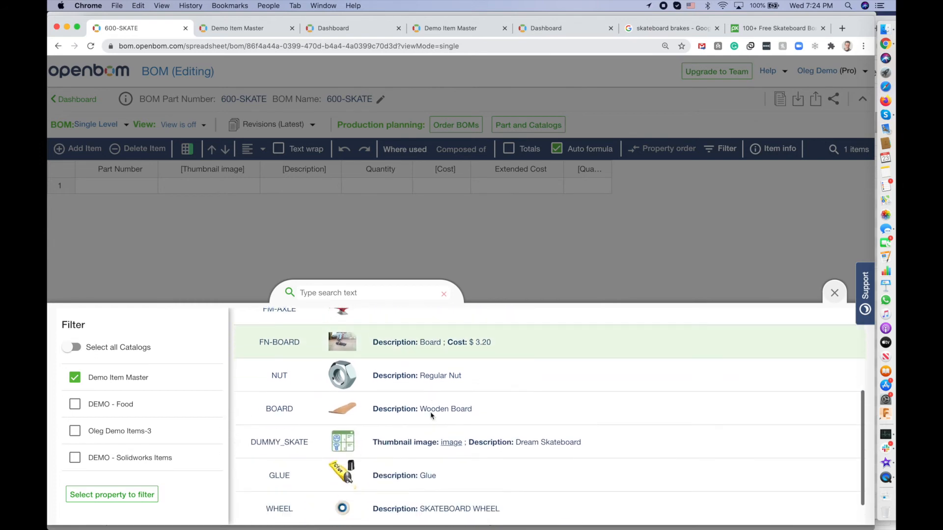
pyautogui.click(683, 388)
pyautogui.click(781, 355)
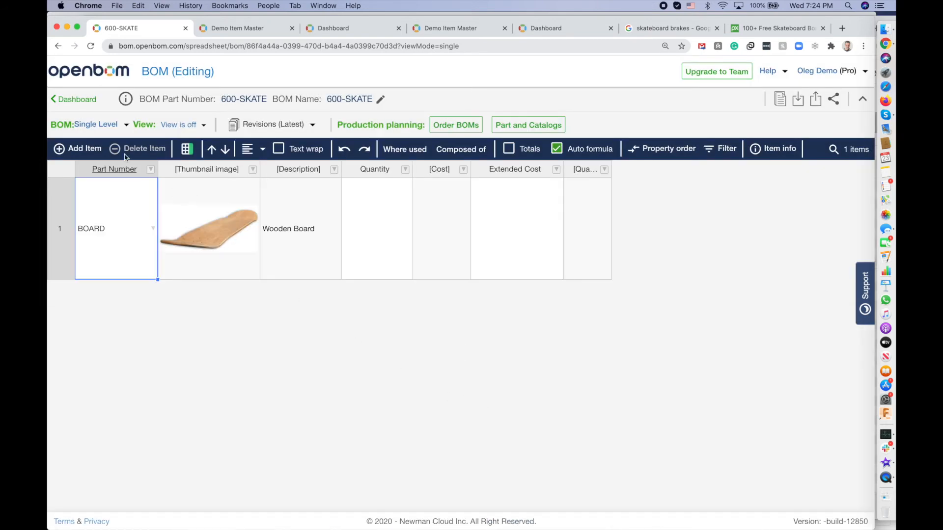
# Add a second item to the BOM and assign it the FM-AXLE part from the catalog
pyautogui.click(92, 149)
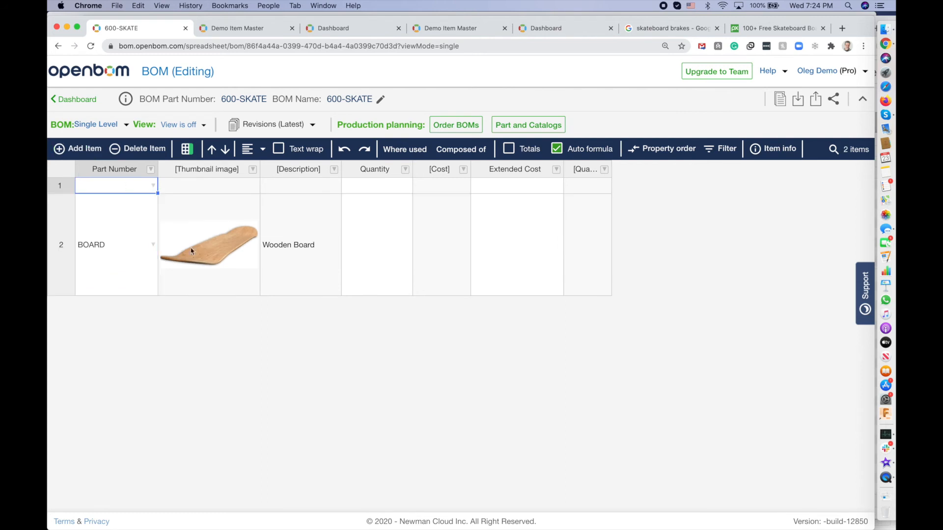
pyautogui.click(153, 185)
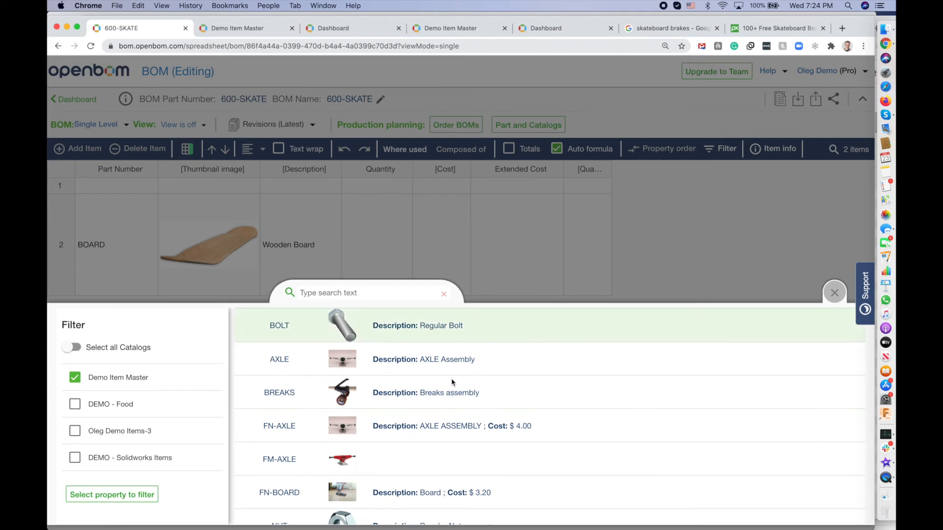
pyautogui.scroll(-2, 432, 435)
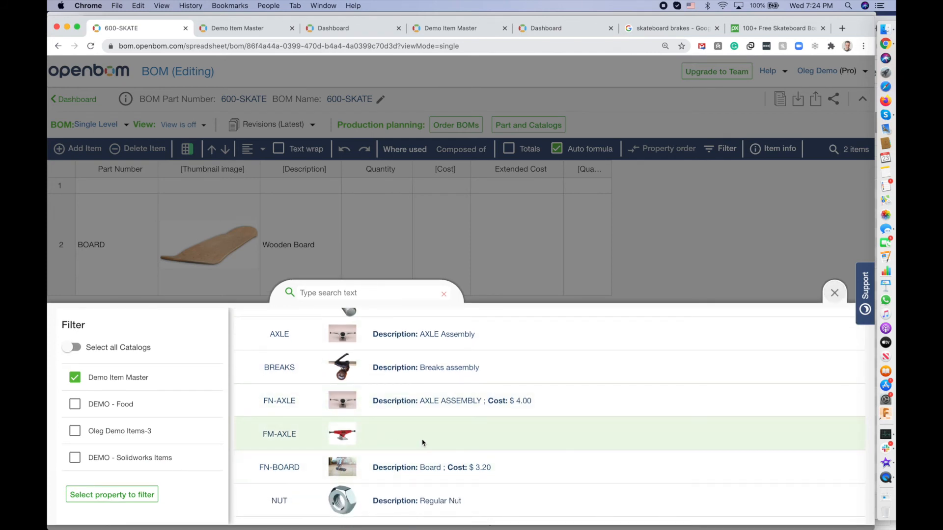
pyautogui.click(390, 437)
pyautogui.click(784, 355)
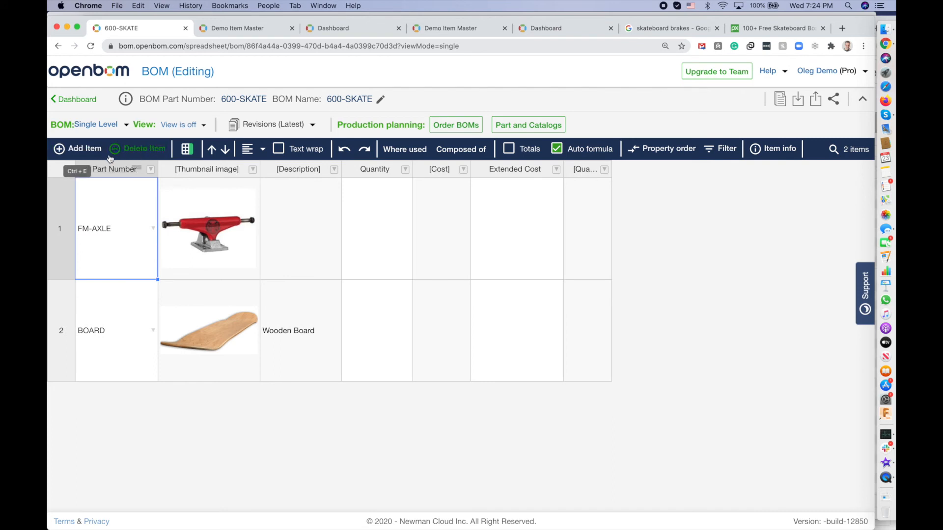
# Add a third item, find GLUE in the catalog by searching "glue" and assign it, and narrow the thumbnail image column
pyautogui.click(84, 149)
pyautogui.click(153, 187)
pyautogui.click(91, 204)
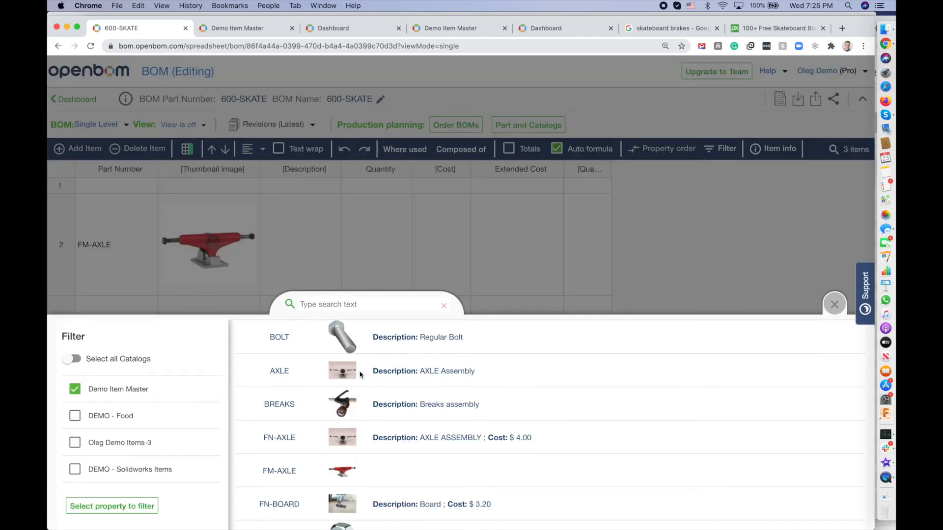
pyautogui.scroll(-4, 422, 428)
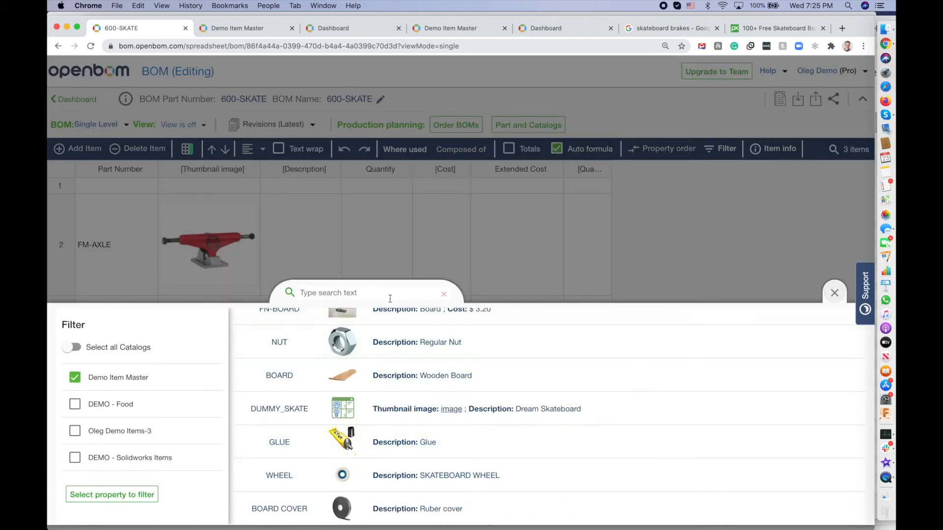
pyautogui.scroll(5, 403, 339)
pyautogui.click(353, 292)
pyautogui.write('glue')
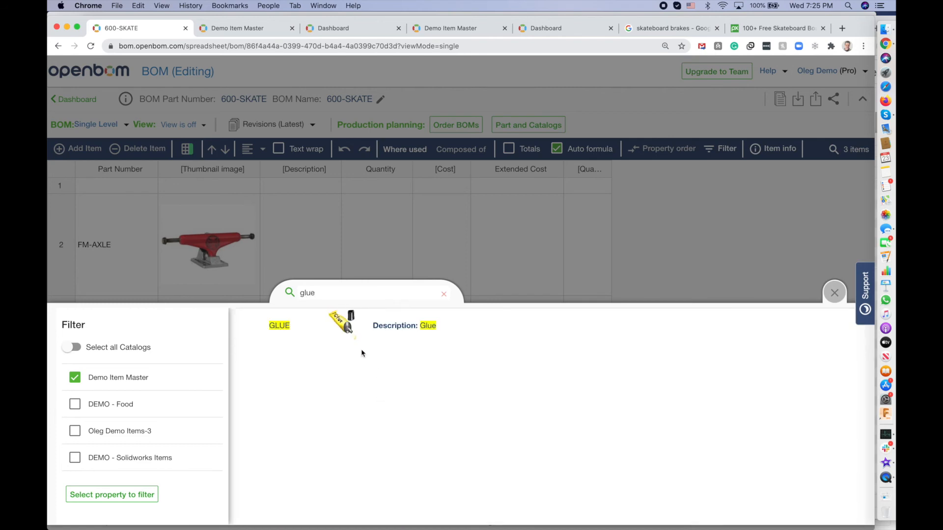
pyautogui.click(361, 329)
pyautogui.click(812, 359)
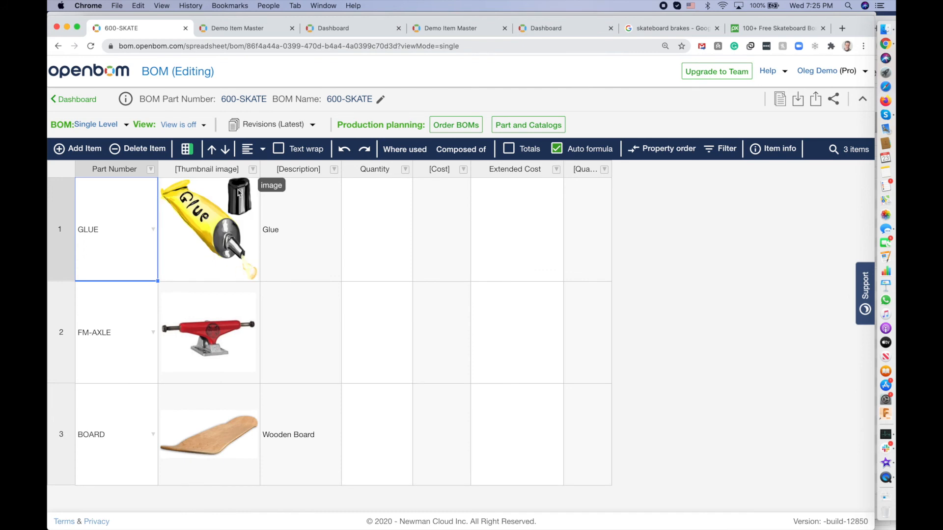
pyautogui.moveTo(260, 169); pyautogui.dragTo(233, 182)
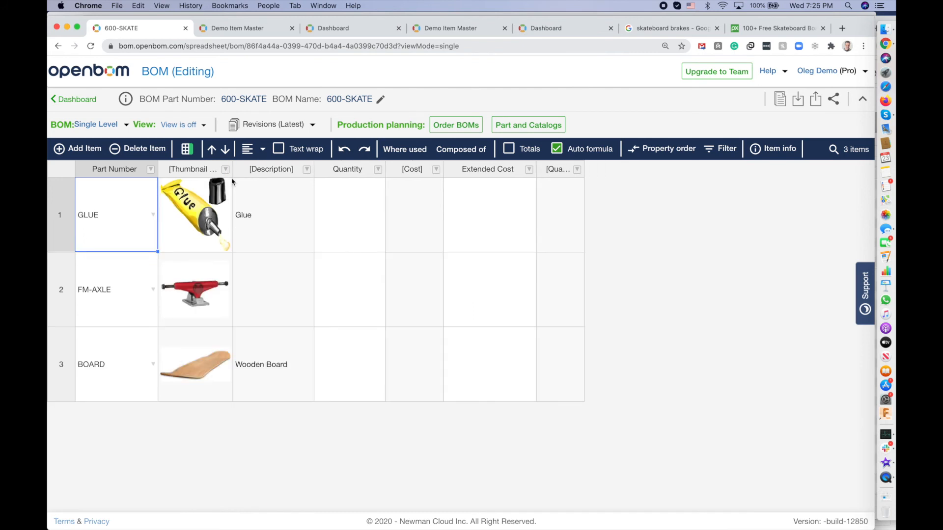
# Show the 600-SKATE BOM as multi-level, expand the FM-AXLE subassembly, and narrow the thumbnail image column
pyautogui.click(258, 312)
pyautogui.click(96, 126)
pyautogui.click(111, 158)
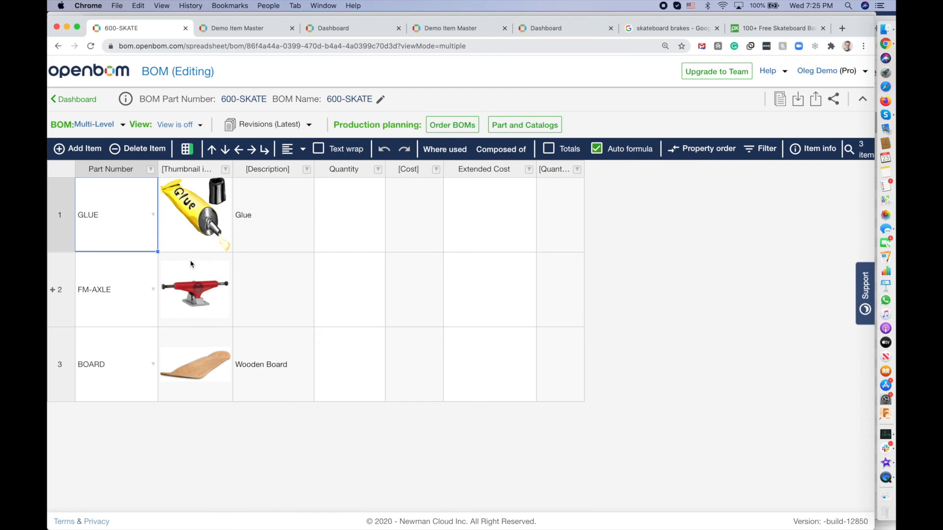
pyautogui.click(135, 274)
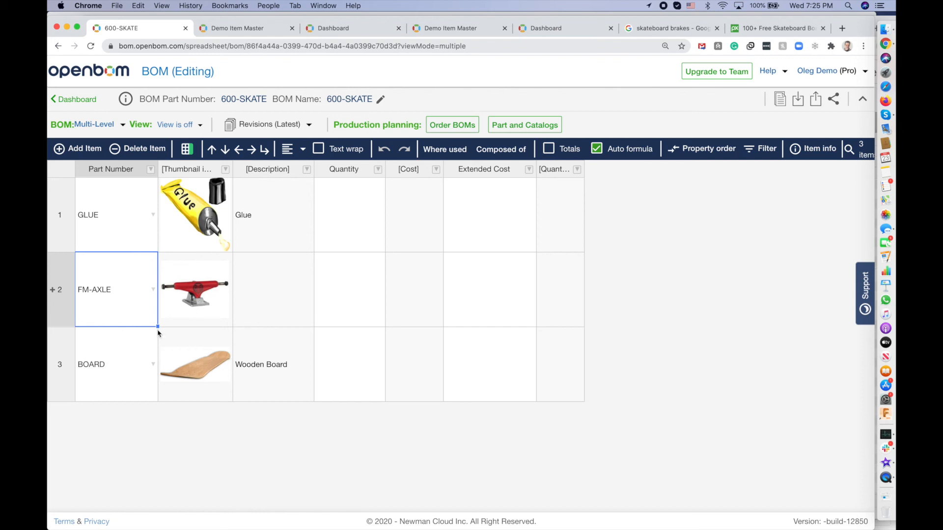
pyautogui.click(52, 289)
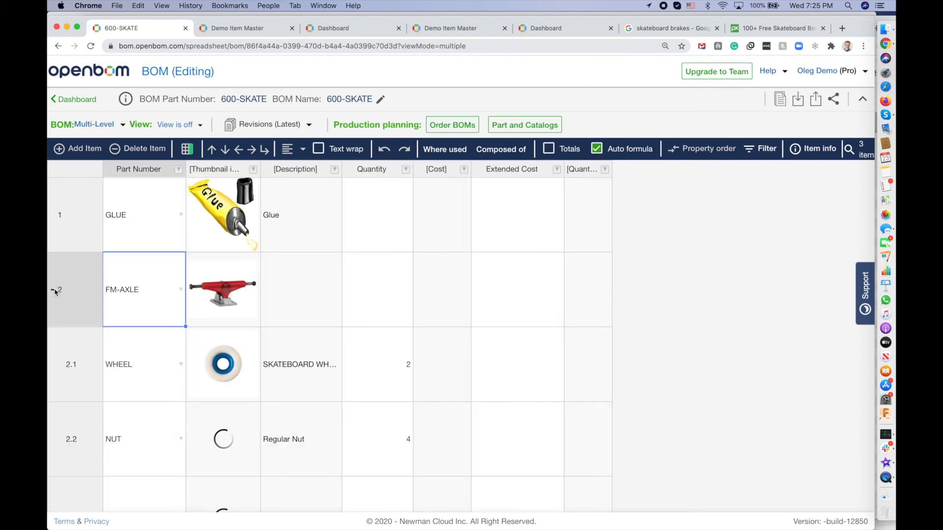
pyautogui.scroll(-1, 157, 334)
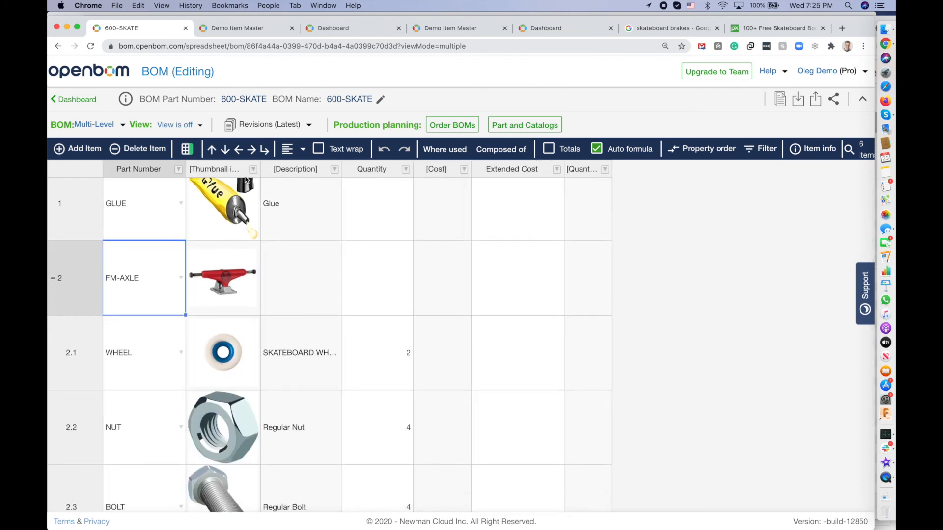
pyautogui.moveTo(259, 173); pyautogui.dragTo(236, 177)
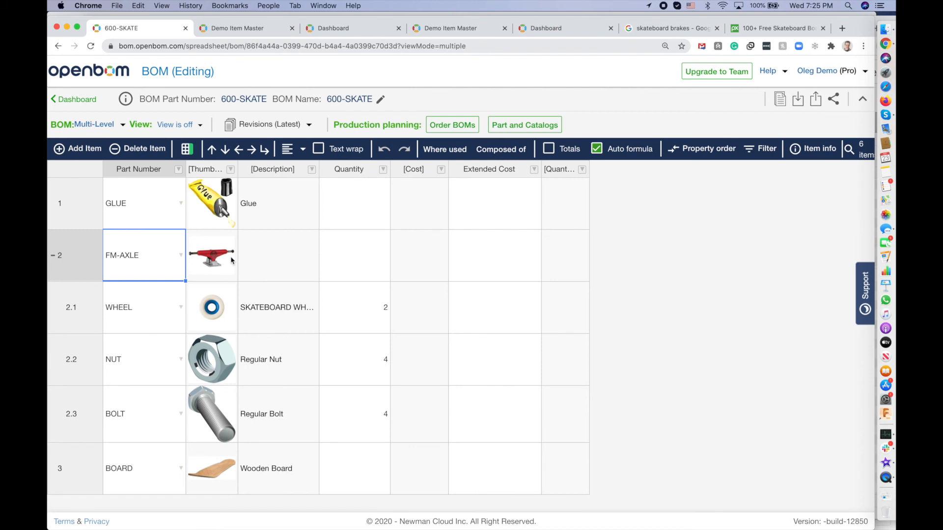
# Set the quantities of the top-level items to 30 for GLUE, 2 for FM-AXLE and 1 for BOARD
pyautogui.click(374, 203)
pyautogui.write('30')
pyautogui.press('Return')
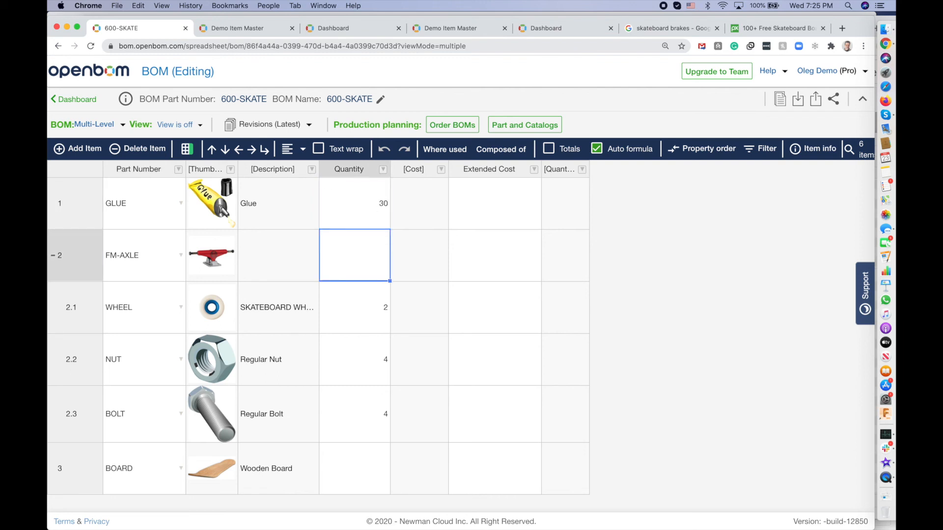
pyautogui.write('2')
pyautogui.press('Tab')
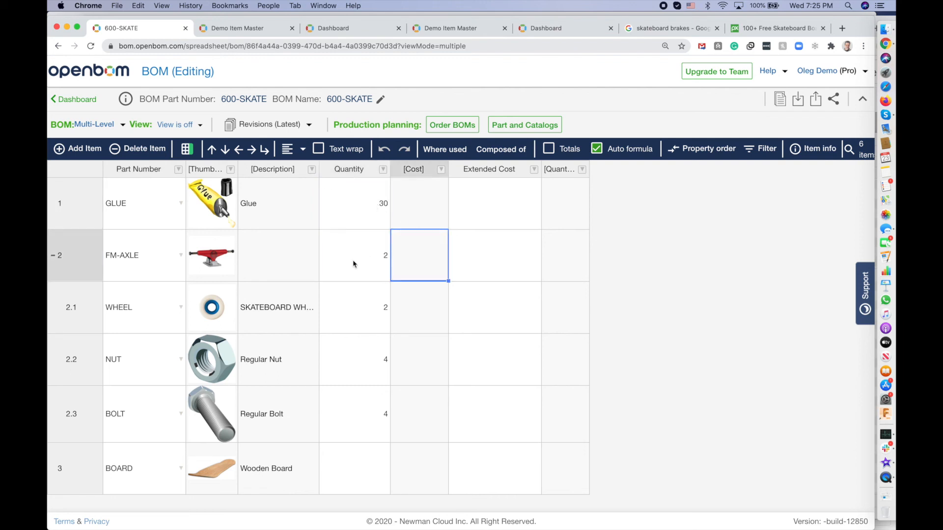
pyautogui.click(359, 476)
pyautogui.write('1')
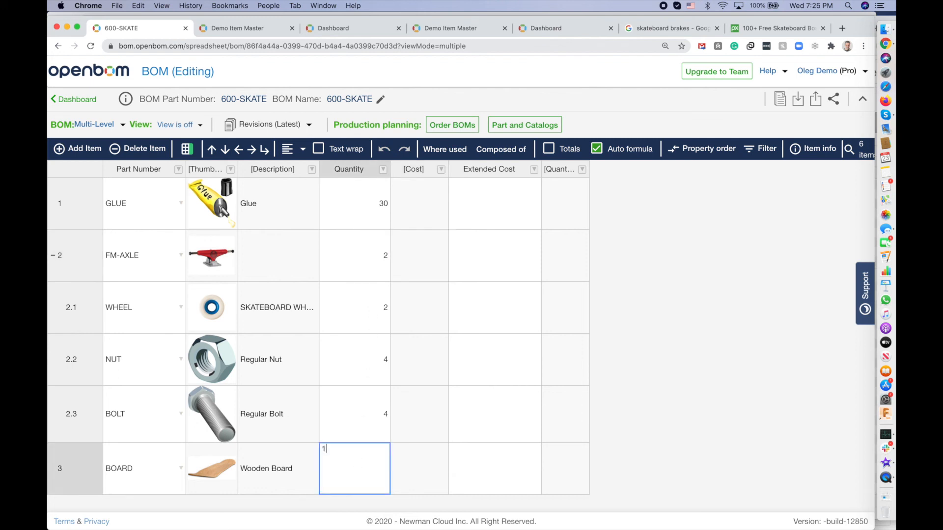
pyautogui.press('Return')
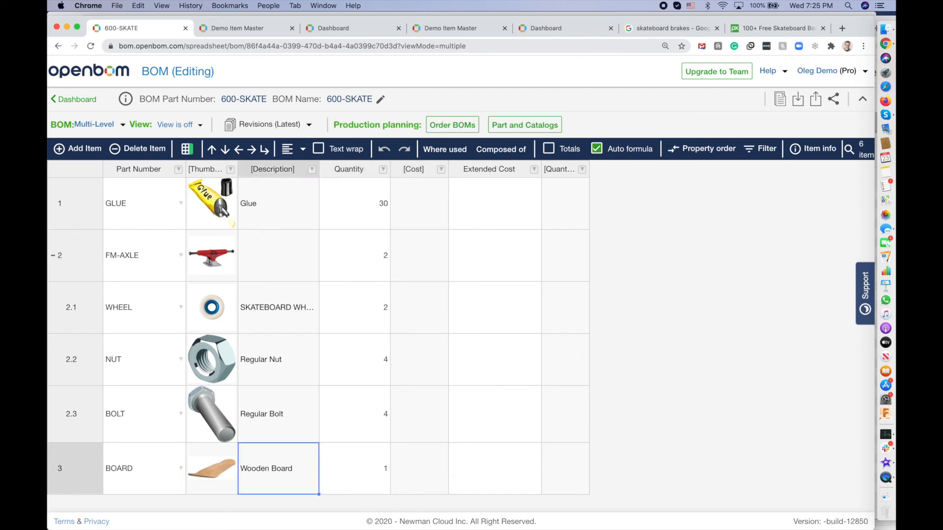
# Reorder the BOM so GLUE comes directly after BOARD, and narrow the thumbnail image column further
pyautogui.click(130, 201)
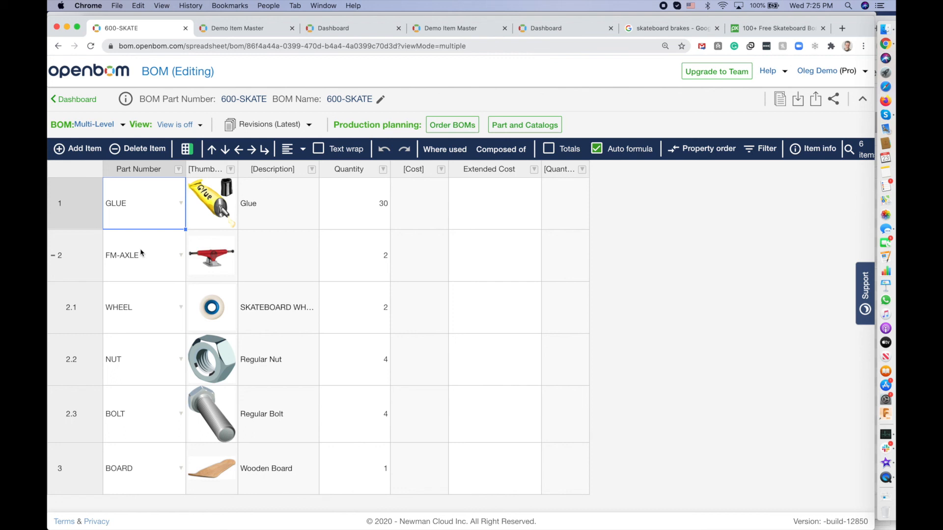
pyautogui.click(165, 468)
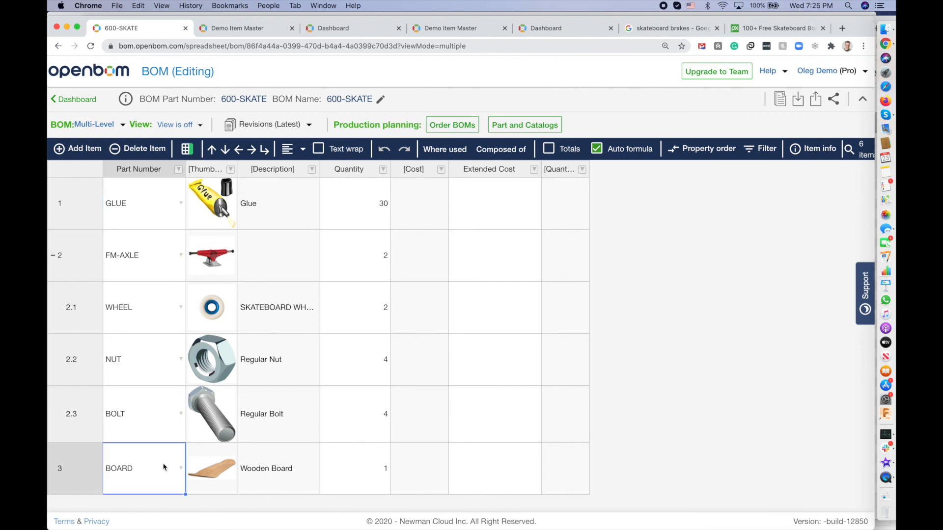
pyautogui.click(143, 215)
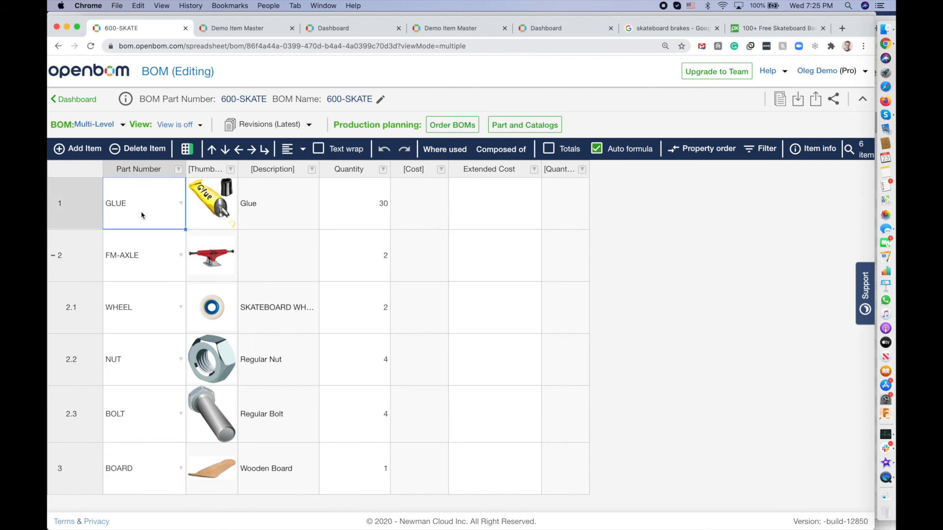
pyautogui.click(226, 154)
pyautogui.click(225, 154)
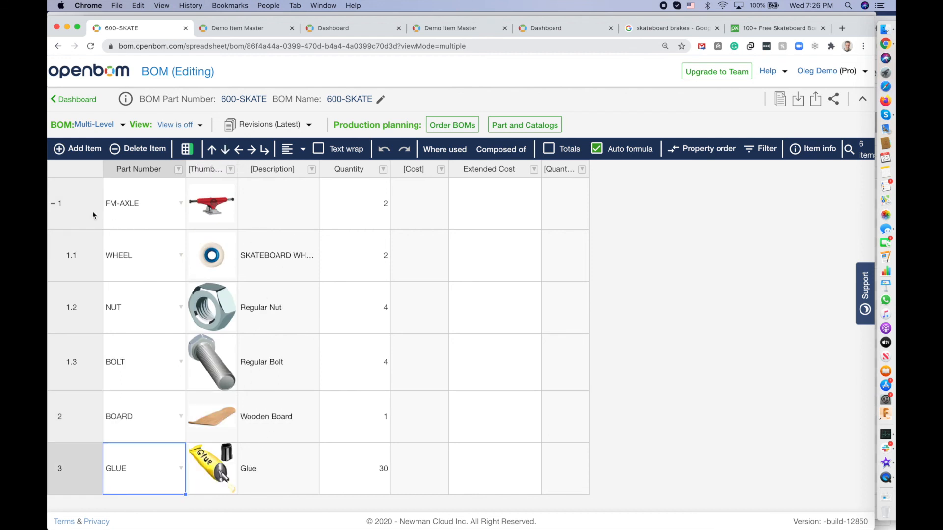
pyautogui.moveTo(237, 169); pyautogui.dragTo(225, 169)
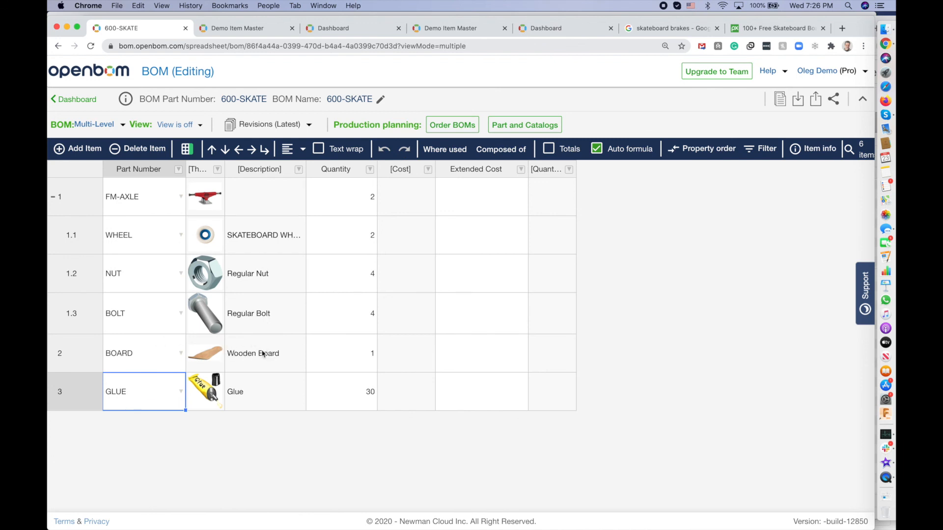
# Indent the GLUE item one level so it becomes a child of BOARD
pyautogui.click(77, 385)
pyautogui.click(252, 150)
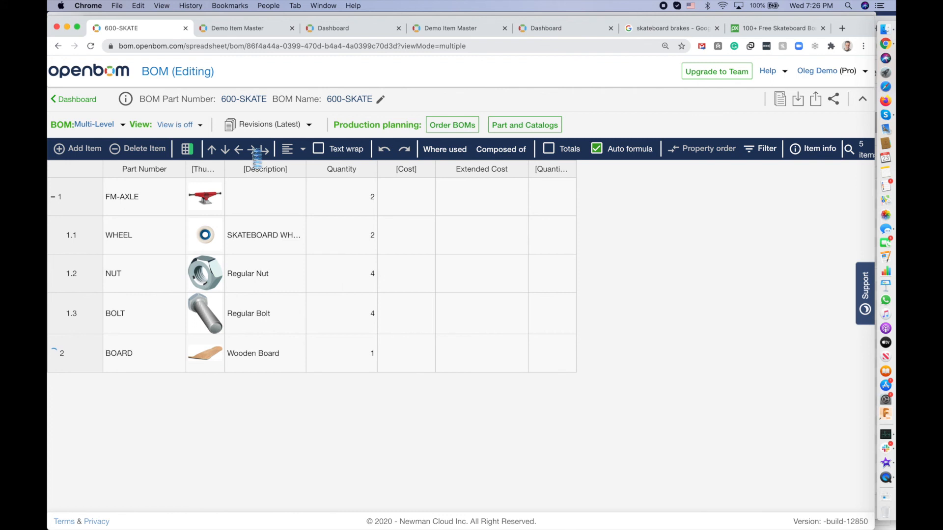
pyautogui.click(178, 346)
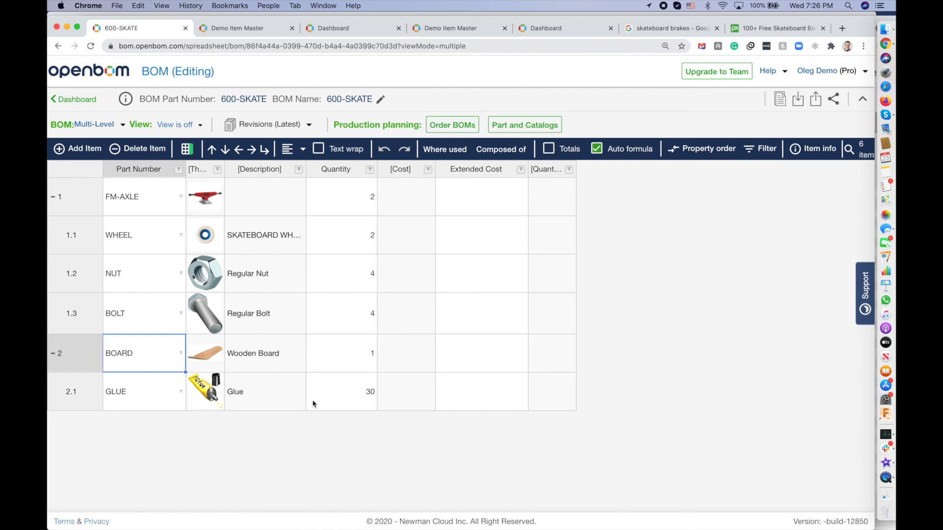
# Show the 600-SKATE BOM as a flattened structure
pyautogui.click(100, 126)
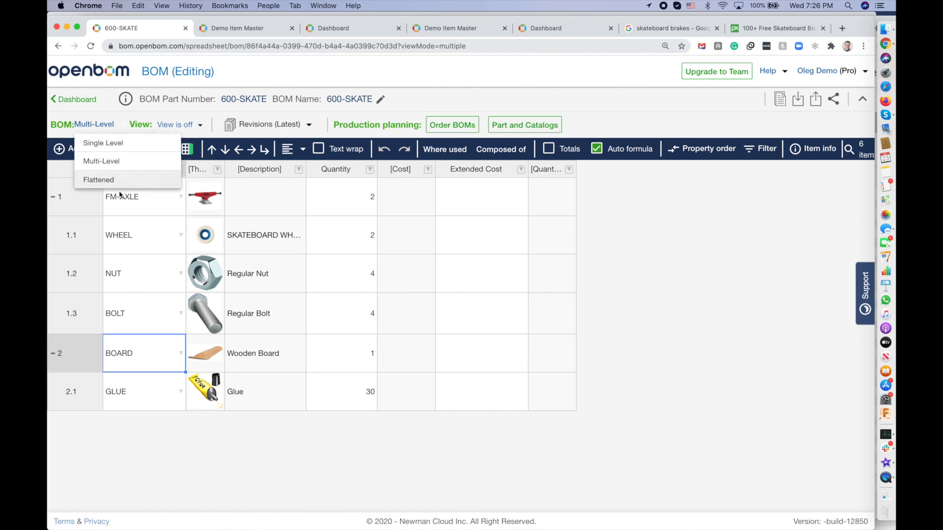
pyautogui.click(119, 181)
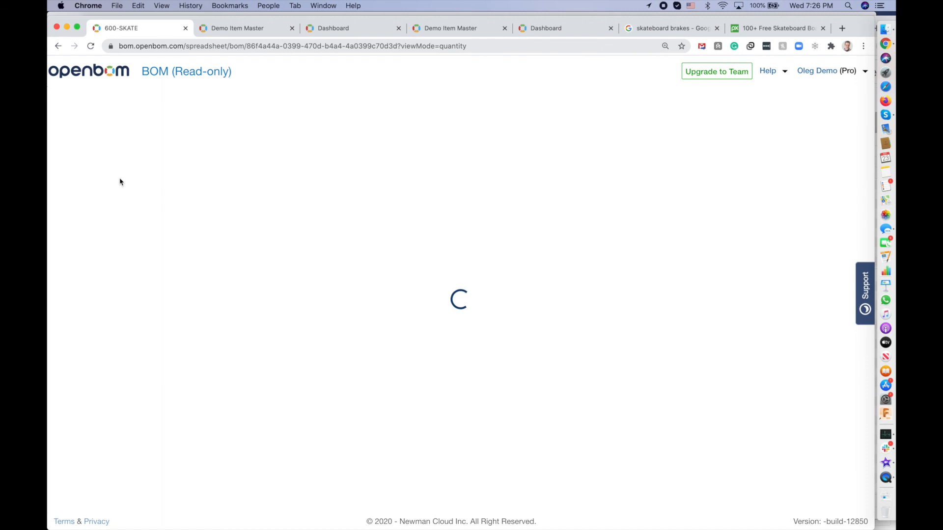